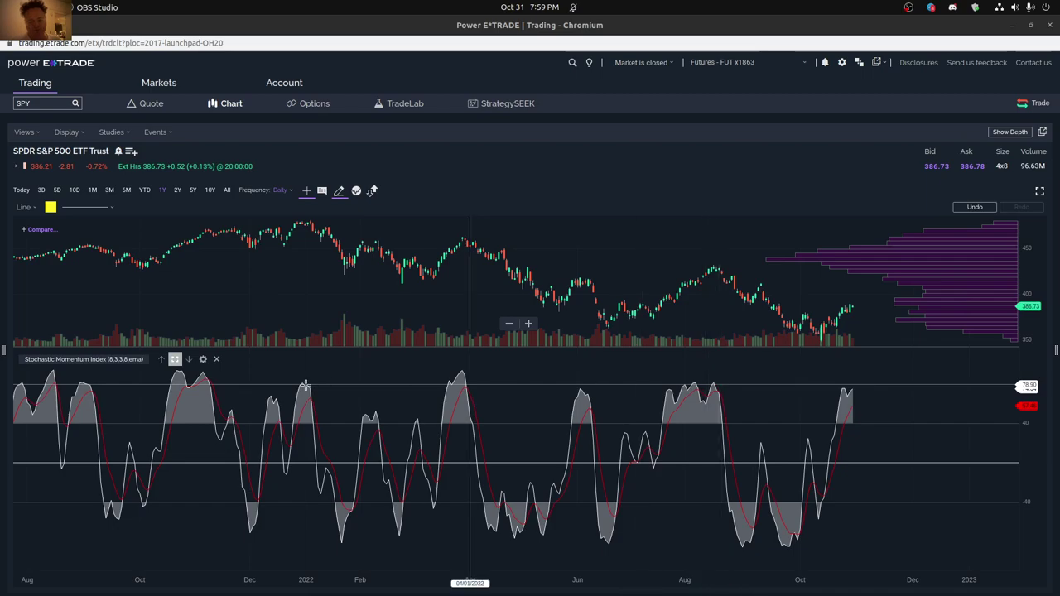
- Review the Stochastic Momentum Index settings without changing them and enlarge the study's pane beneath the SPY price chart
left_click(203, 360)
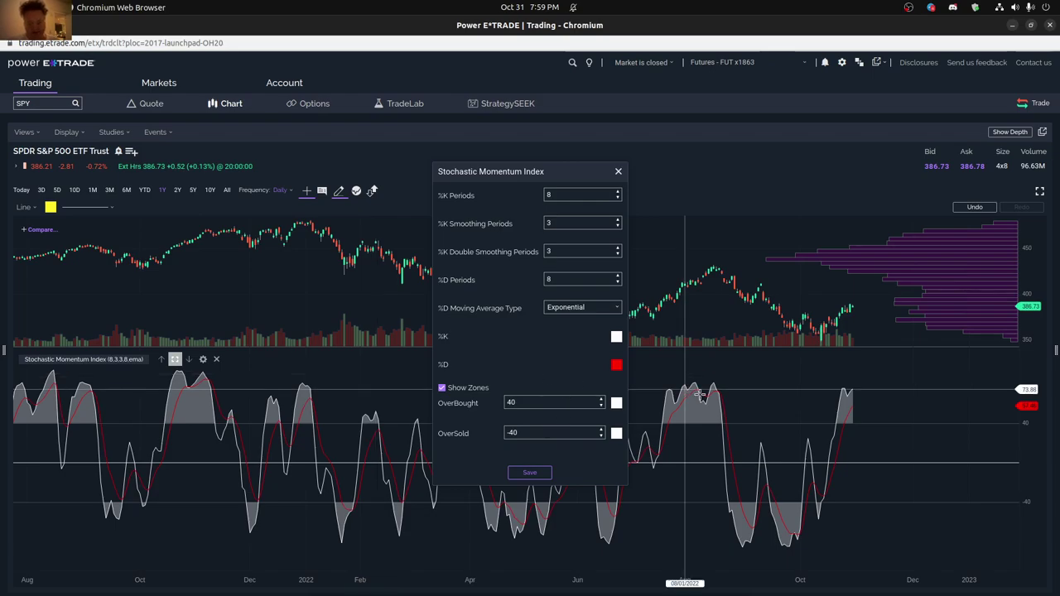
left_click(619, 173)
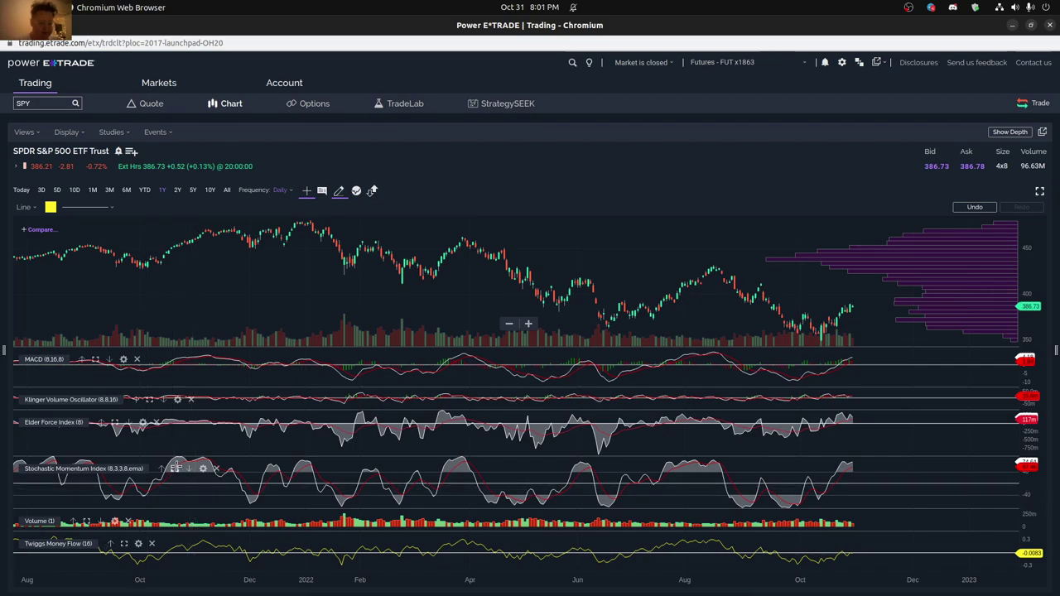
left_click(175, 468)
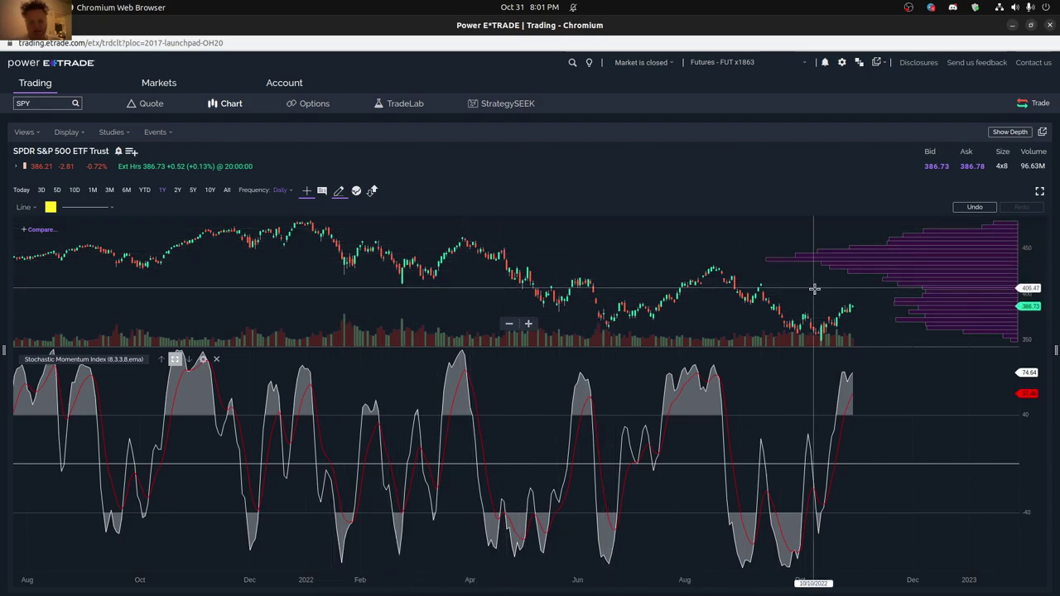
- Draw two descending trendlines on the SPY daily chart, one along the January and August 2022 highs and one beneath the lows into June 2022
left_click(314, 222)
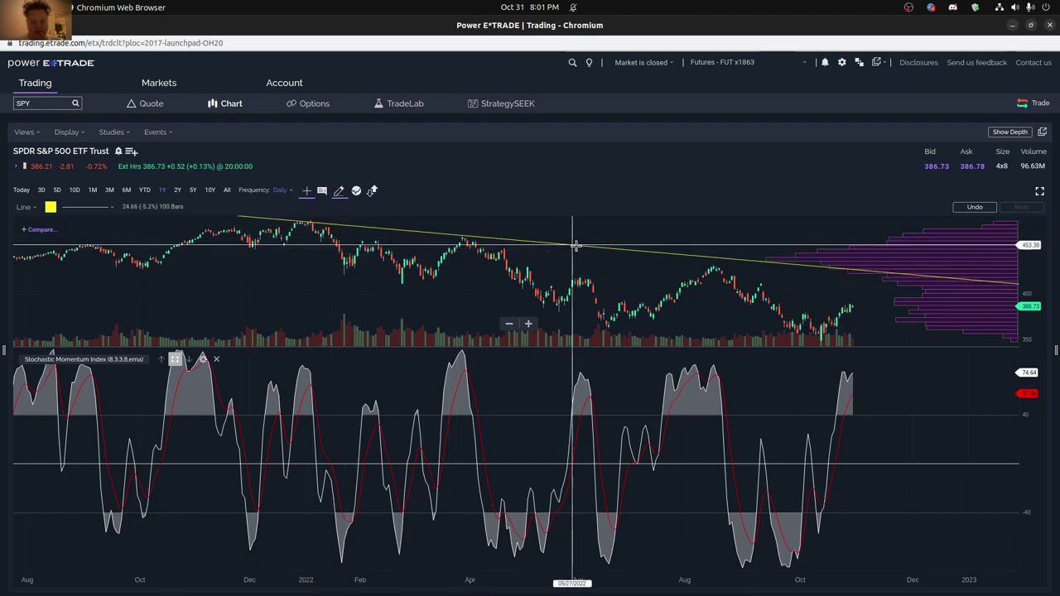
left_click(619, 256)
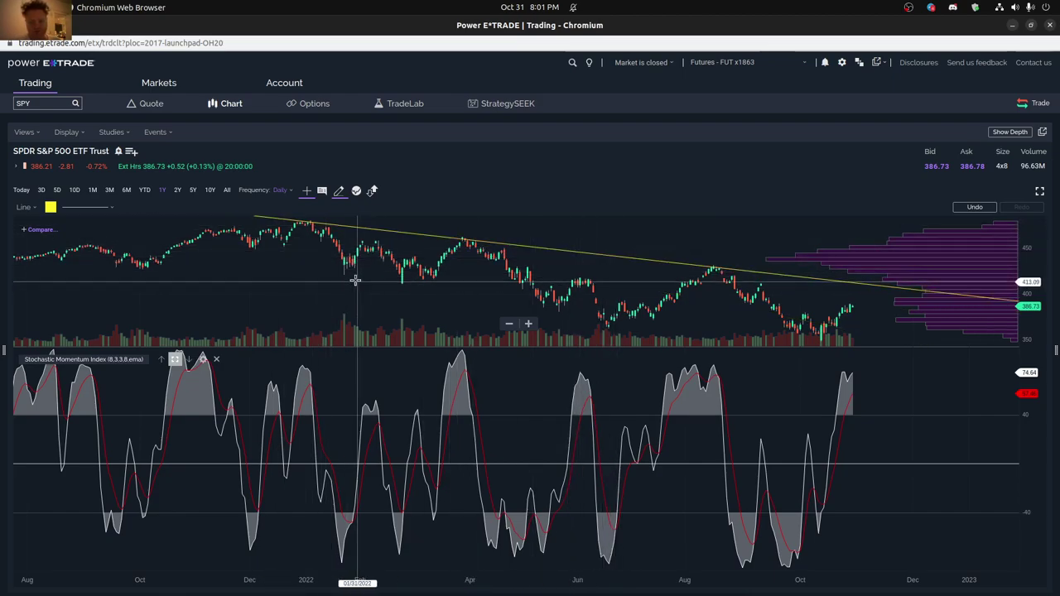
left_click(256, 251)
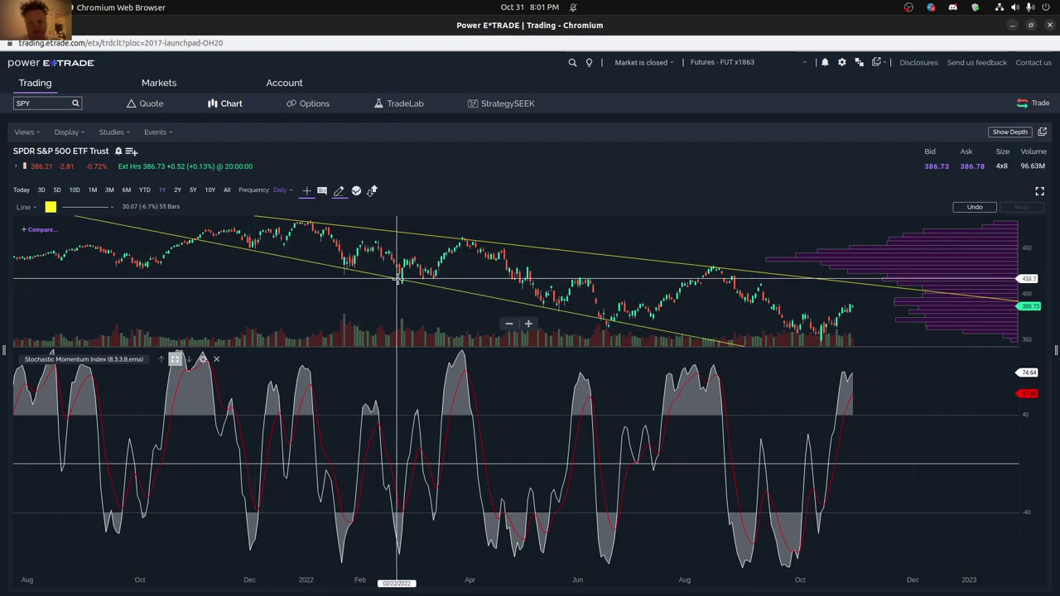
left_click(395, 281)
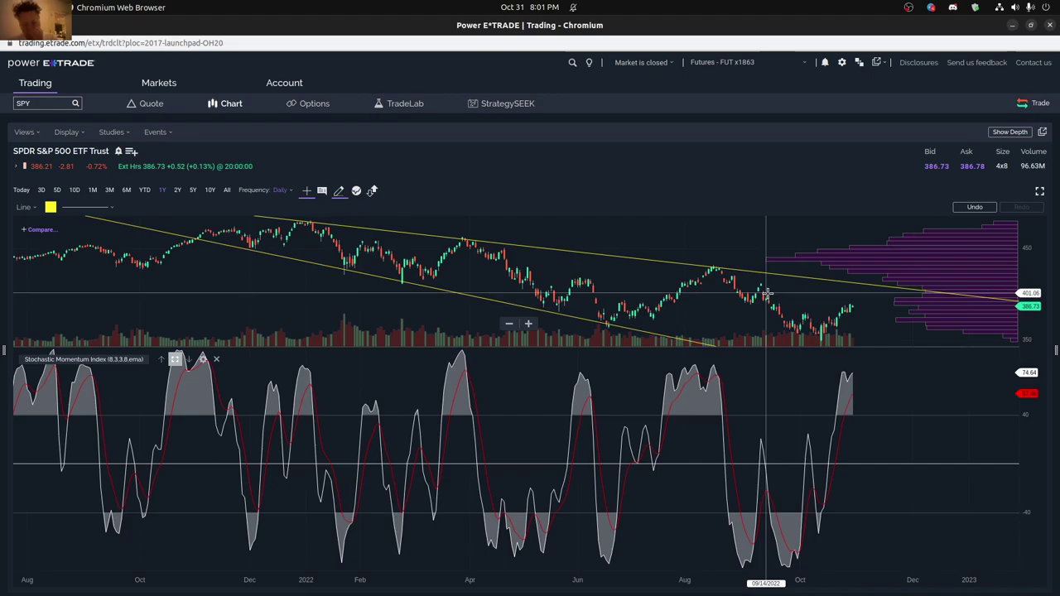
mouse_move(613, 325)
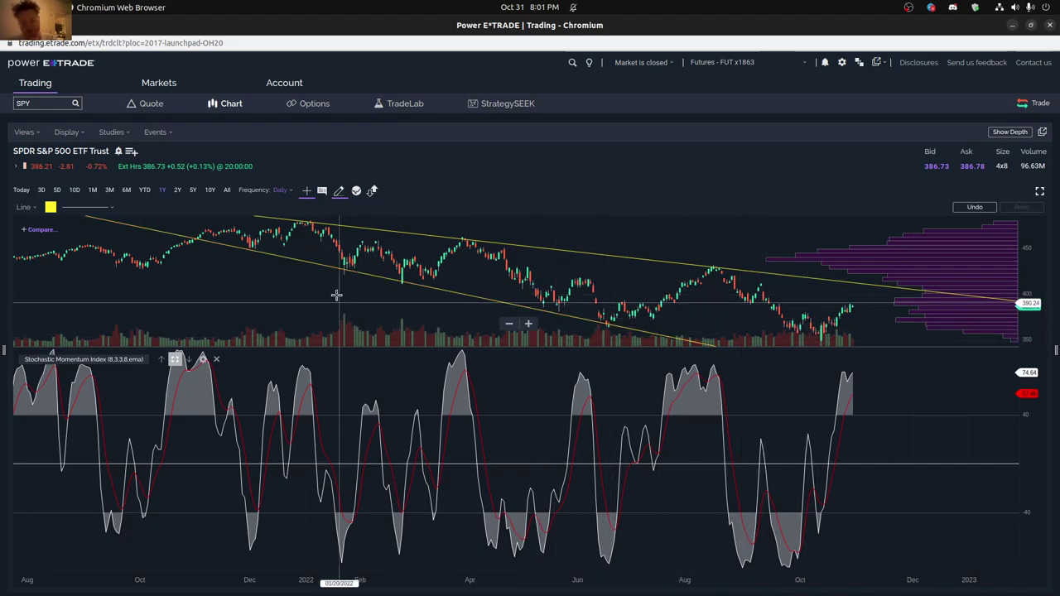
mouse_move(466, 290)
left_click_drag(396, 281, 609, 321)
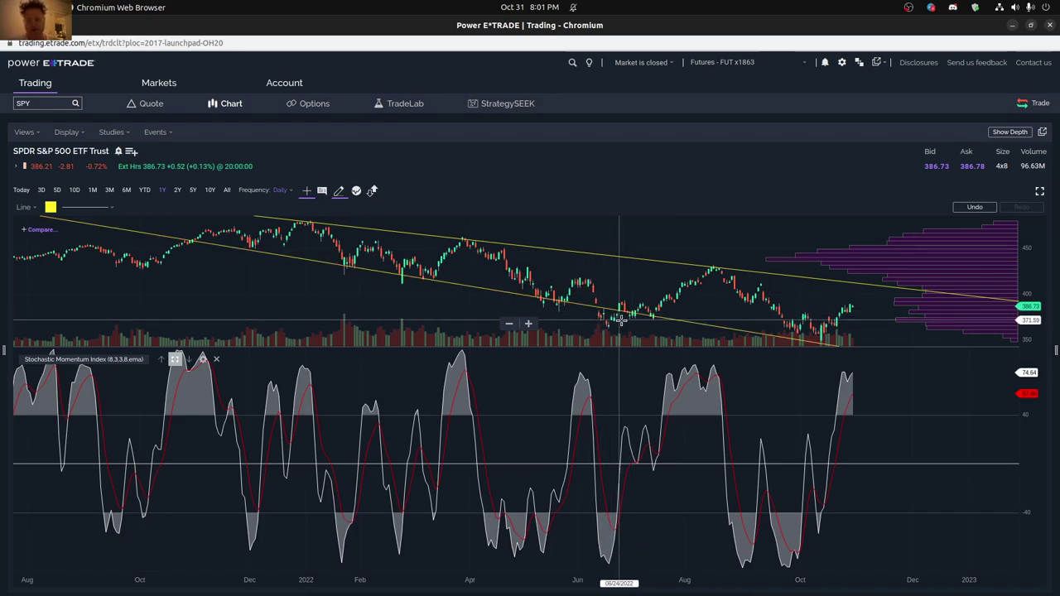
- Try a shallower trendline beneath the SPY lows out to late October 2022 and delete it
left_click_drag(613, 322, 850, 329)
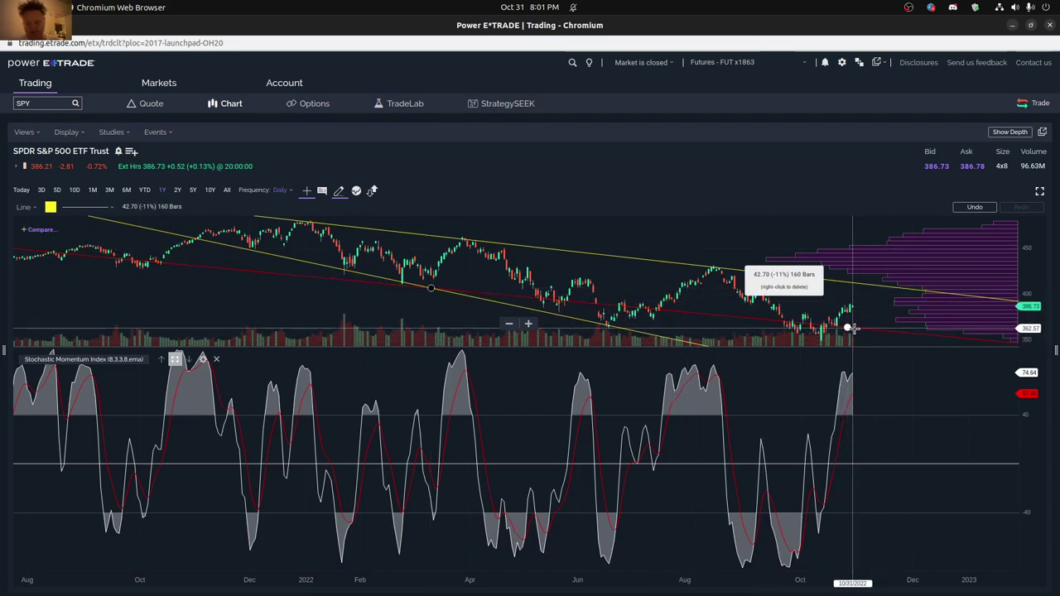
right_click(850, 329)
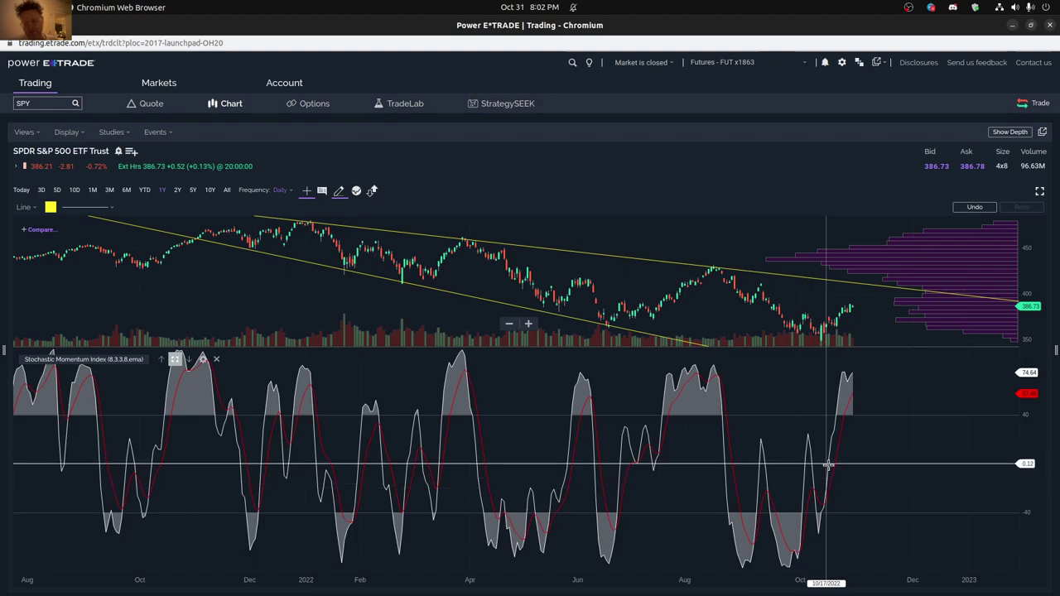
left_click(833, 464)
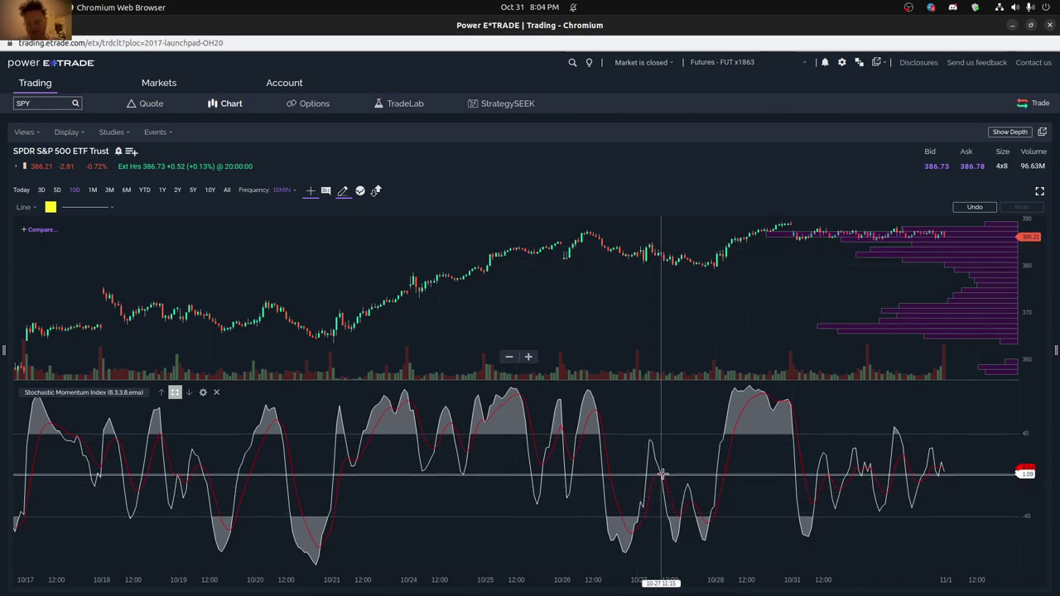
- Draw a horizontal line at the zero level of the Stochastic Momentum Index pane
left_click(29, 208)
left_click(41, 280)
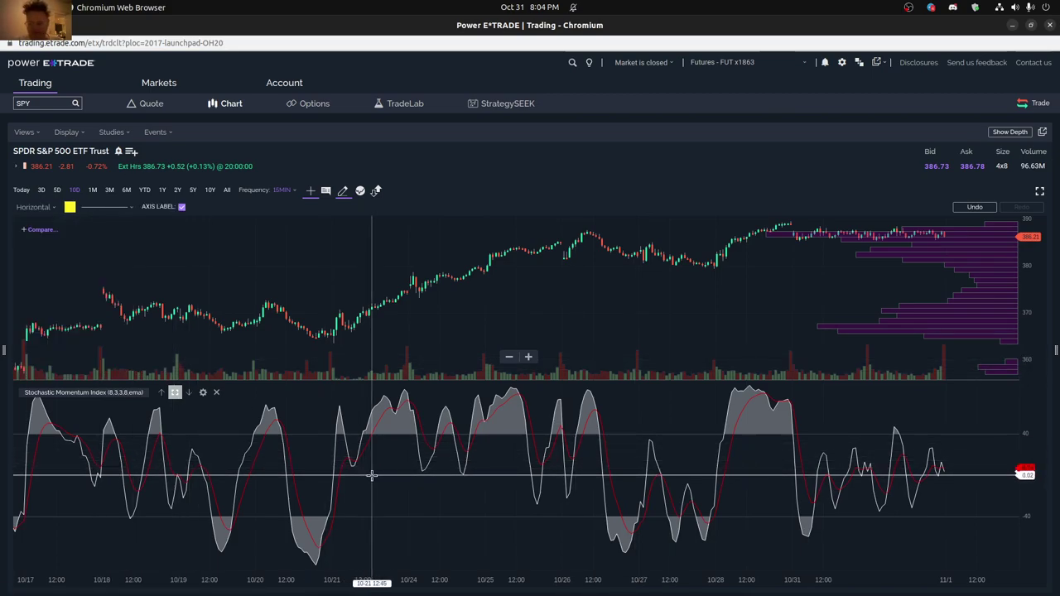
left_click(372, 474)
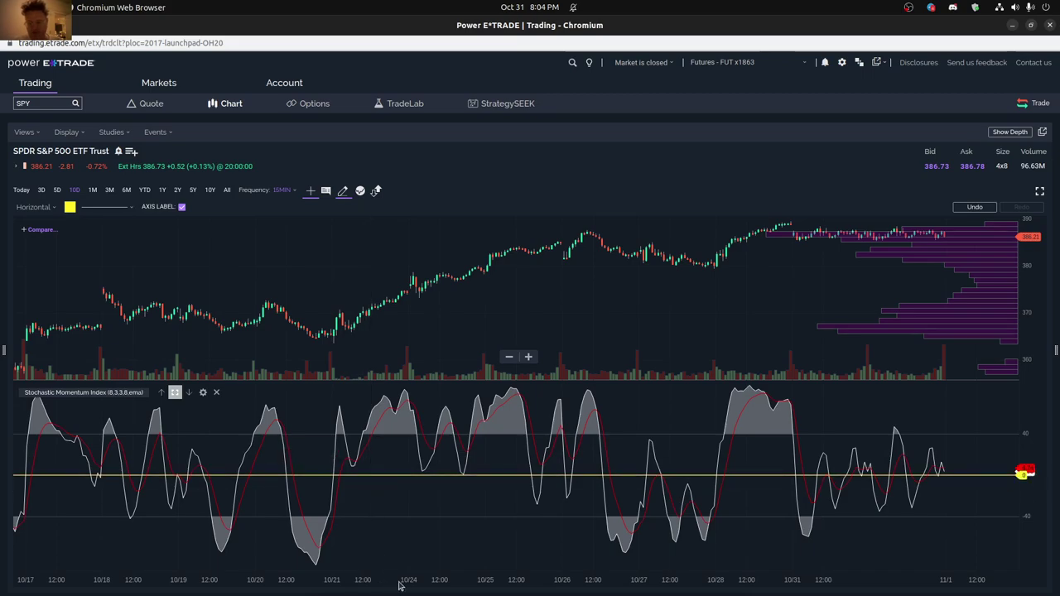
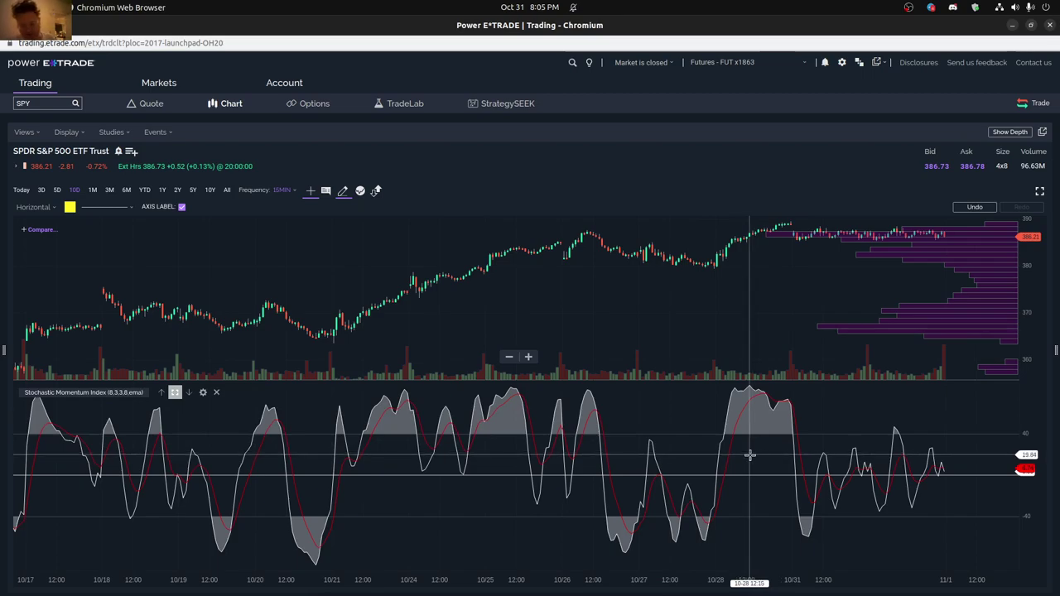
left_click_drag(746, 456, 245, 389)
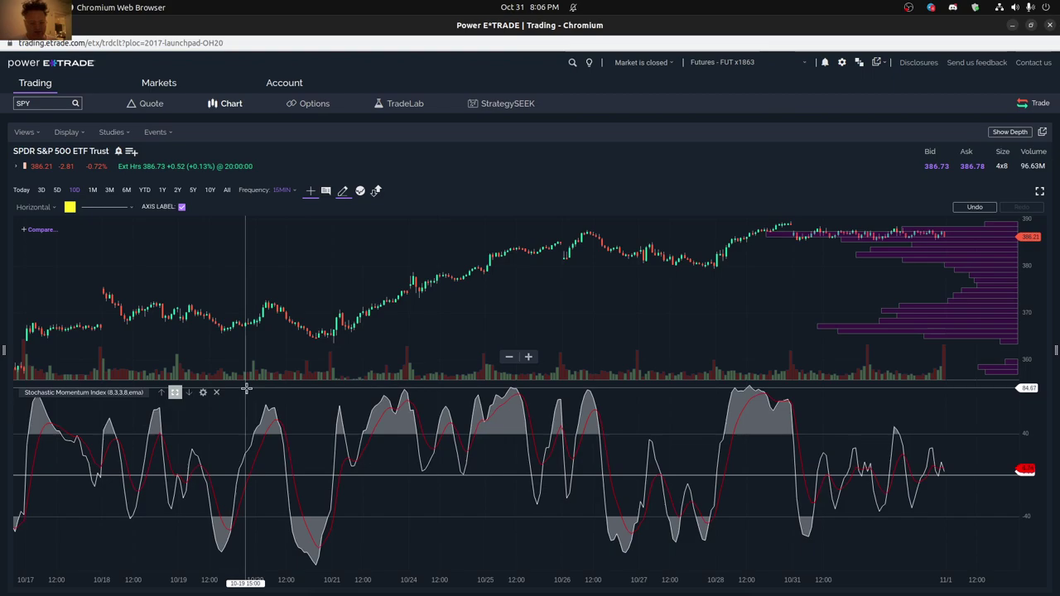
left_click_drag(246, 389, 298, 441)
left_click_drag(298, 372, 312, 363)
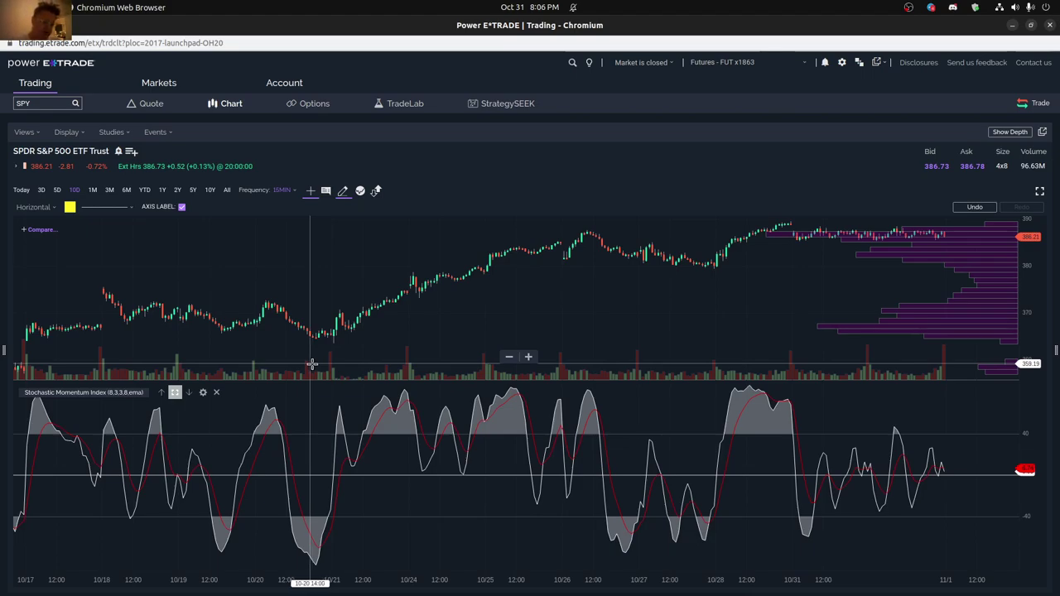
left_click_drag(313, 364, 312, 363)
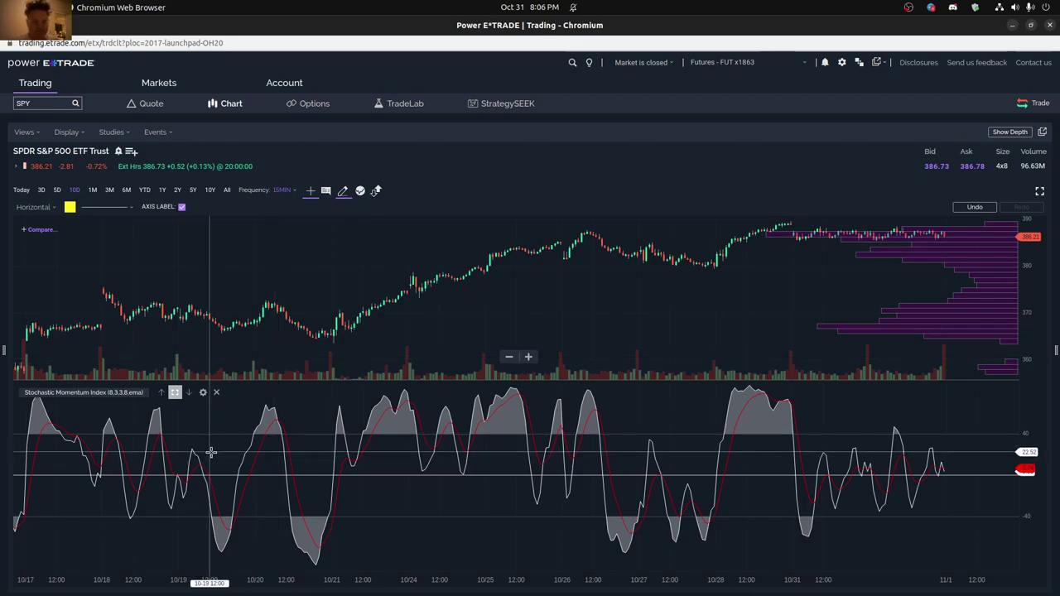
scroll(493, 457, "up", 3)
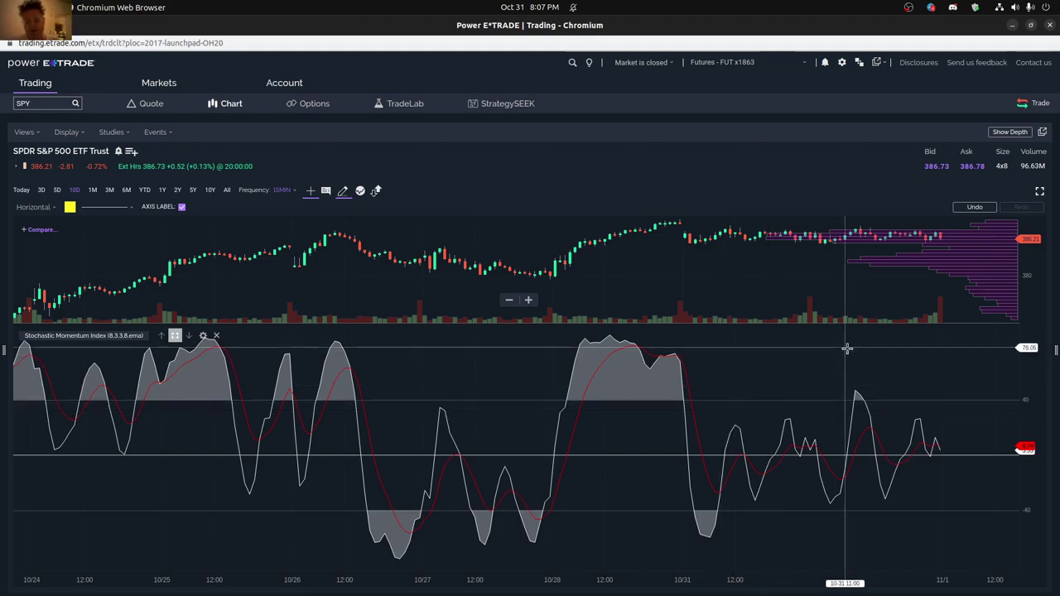
- Look up /MES and load the Micro E-mini S&P 500 December 2022 contract, MESZ2, in the chart
left_click(50, 104)
type("/MES")
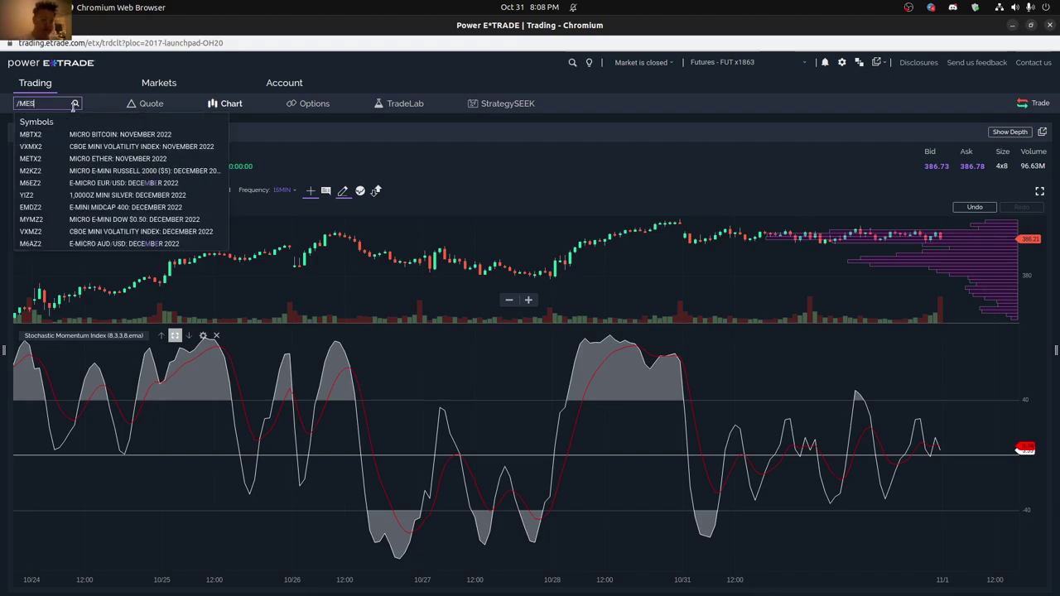
left_click(93, 136)
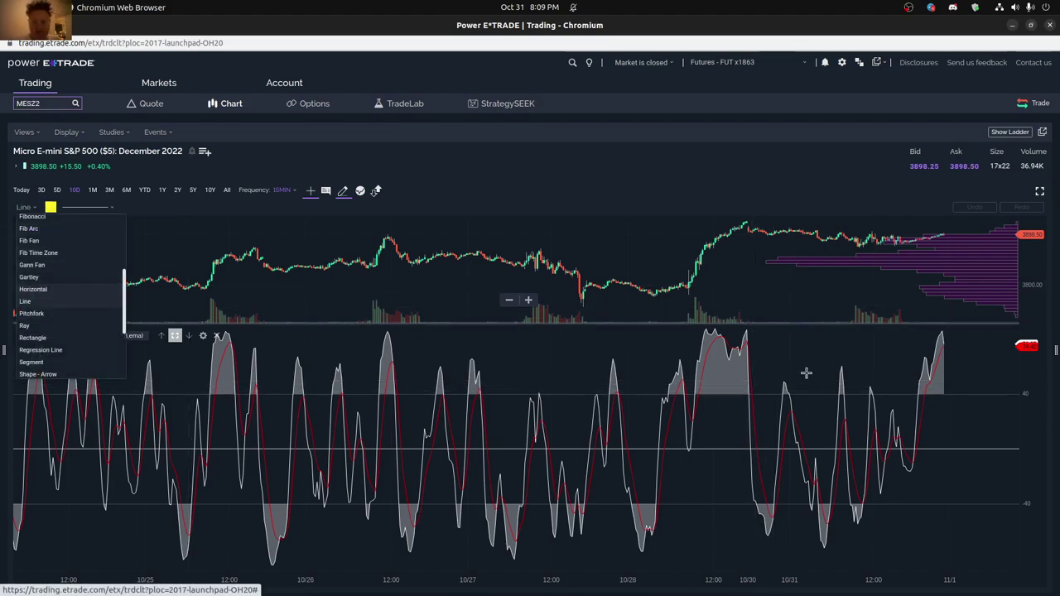
- Draw a descending line on the Stochastic Momentum Index from the October 28 peak across the lower October 31 peaks
left_click(62, 303)
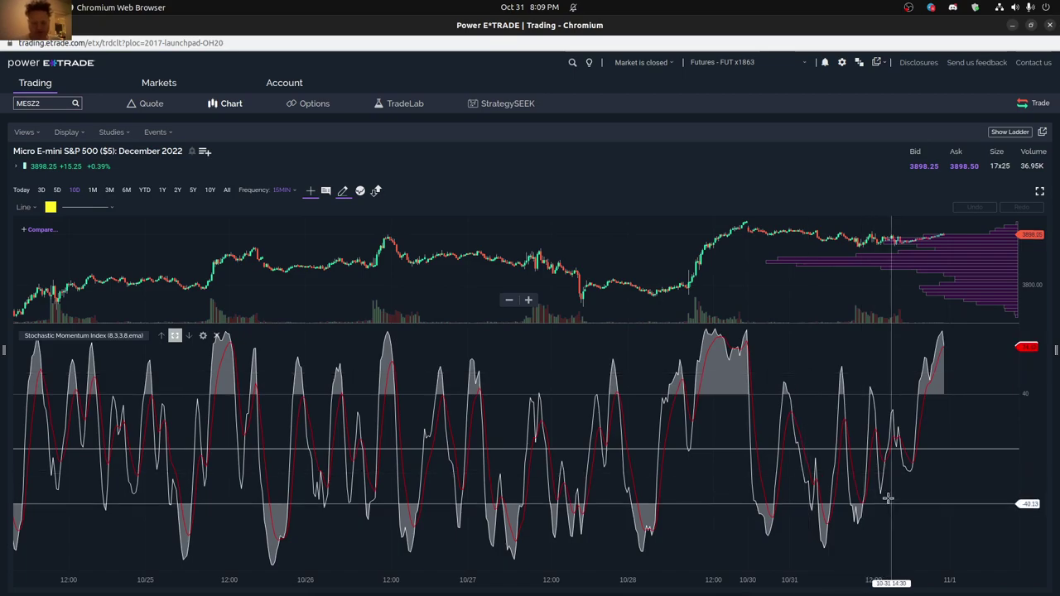
left_click(748, 327)
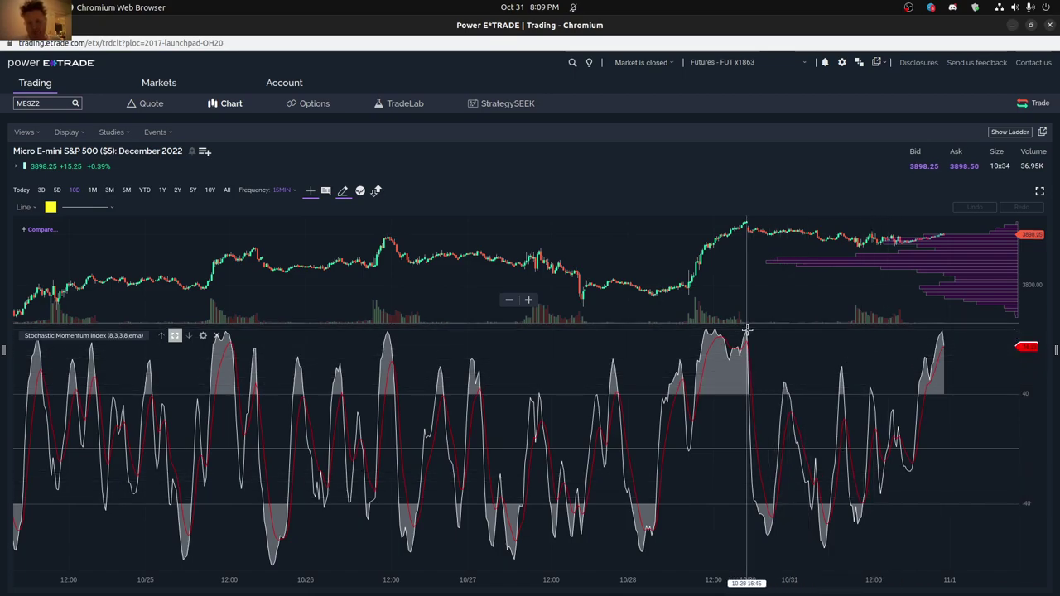
left_click(826, 366)
left_click(700, 469)
left_click(689, 462)
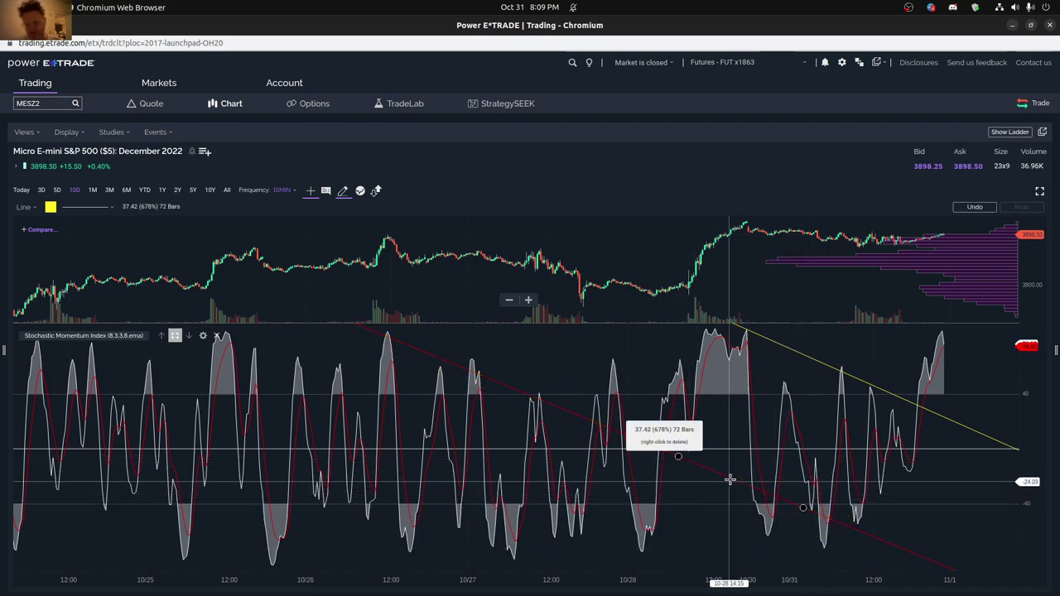
key("Escape")
- Draw a rising line beneath the Stochastic Momentum Index troughs of October 31, ending at the 18:45 low
left_click(829, 549)
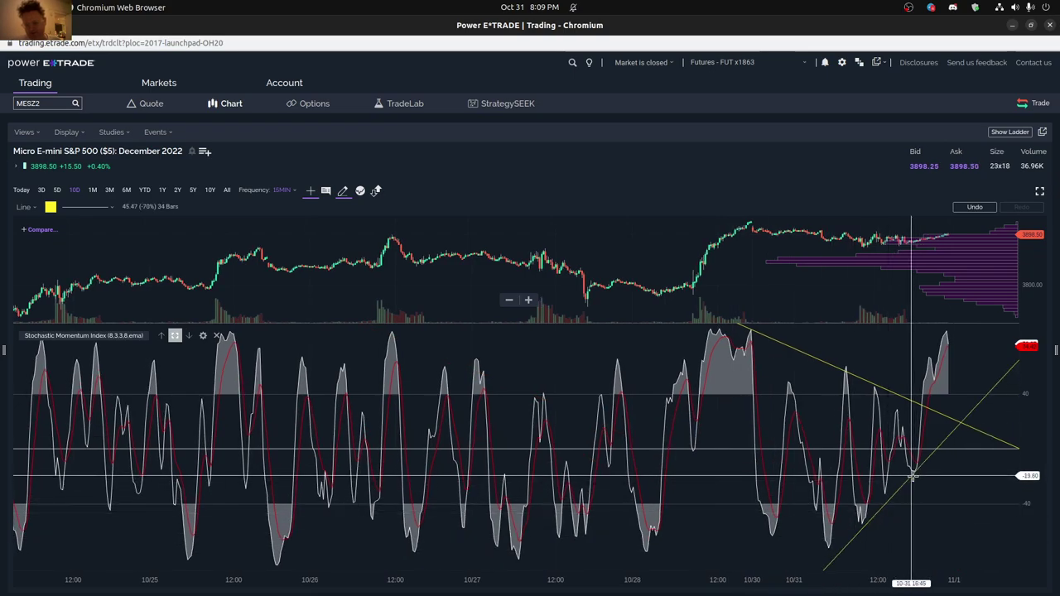
left_click(912, 477)
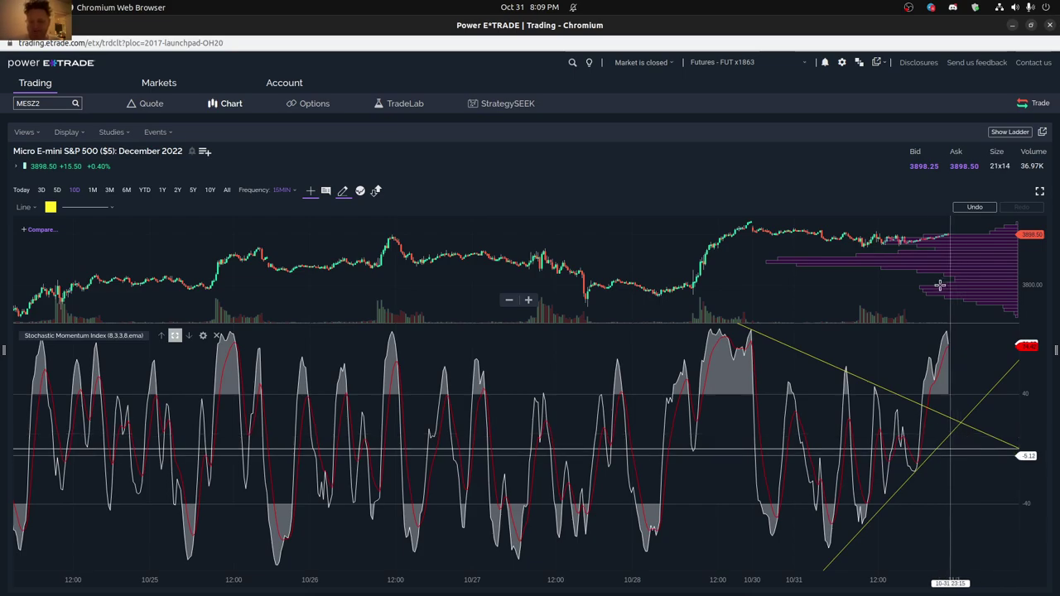
left_click_drag(940, 286, 797, 296)
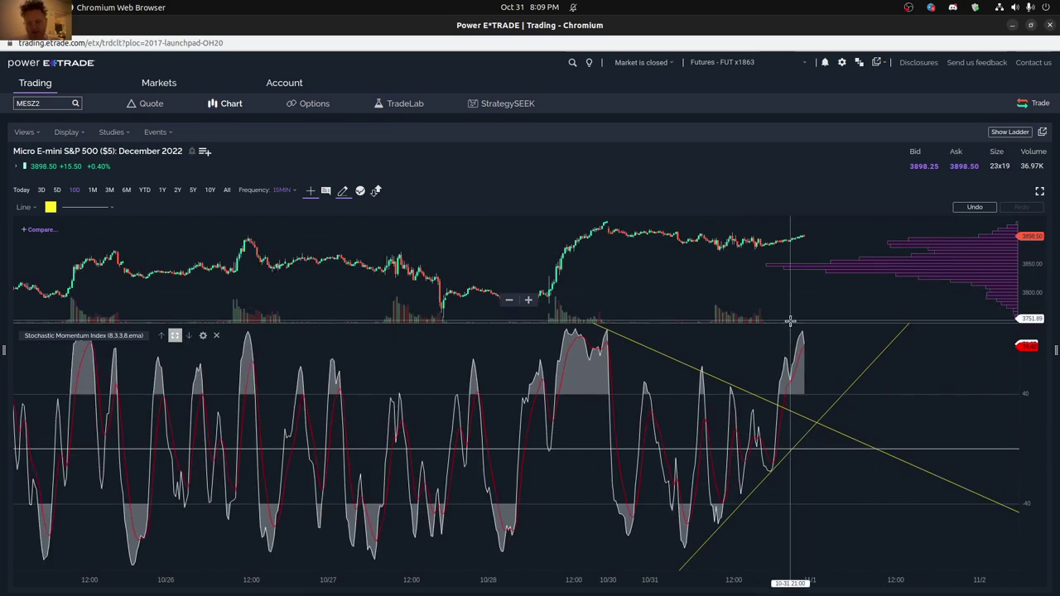
scroll(790, 321, "up", 3)
scroll(787, 320, "down", 2)
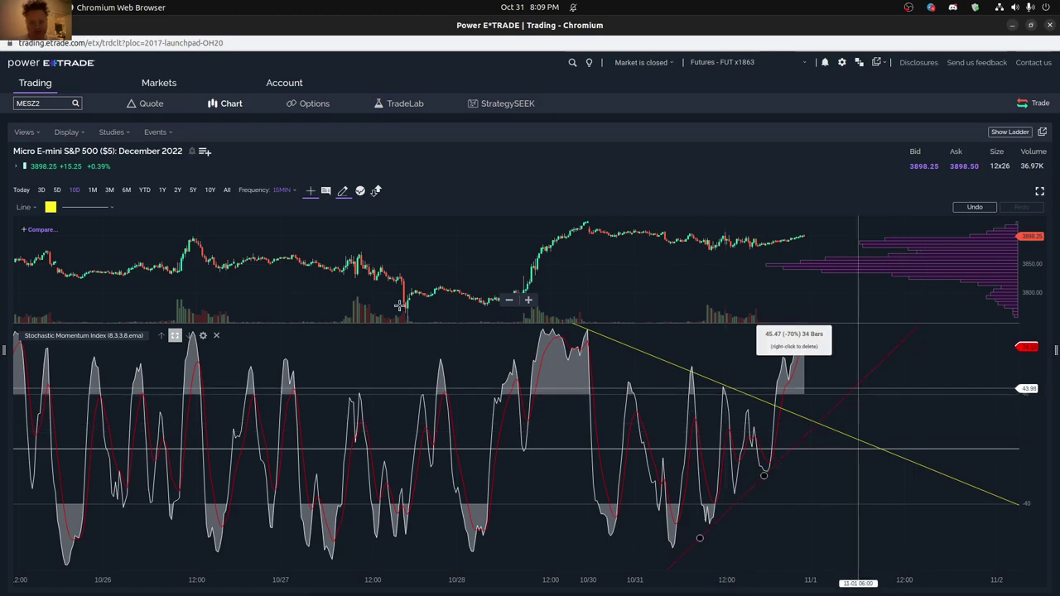
- Show the MESZ2 chart over a 1Y range and delete both leftover trendlines from the Stochastic Momentum Index pane
left_click(162, 191)
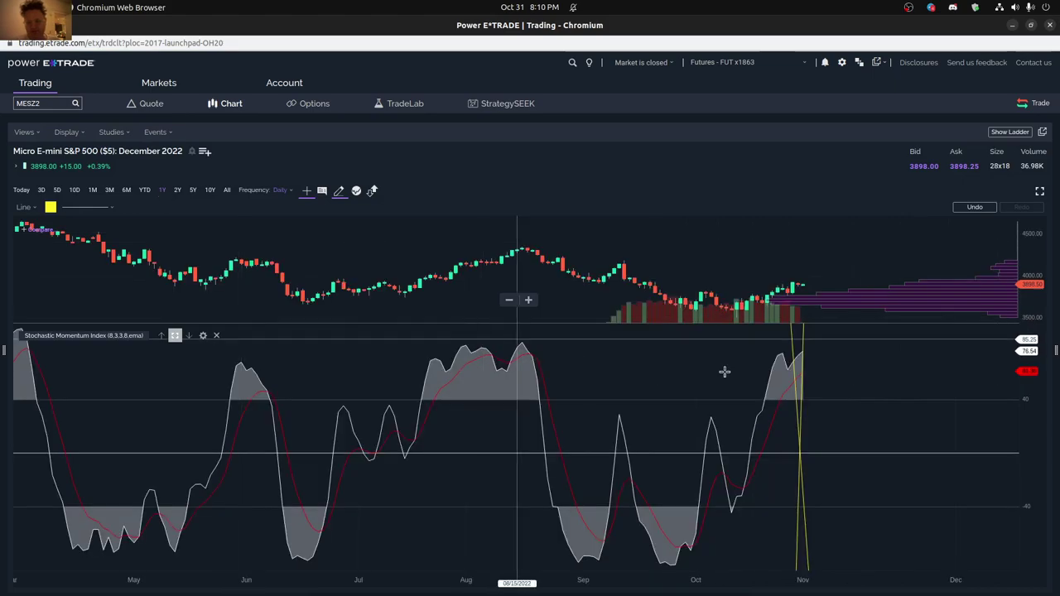
left_click(795, 400)
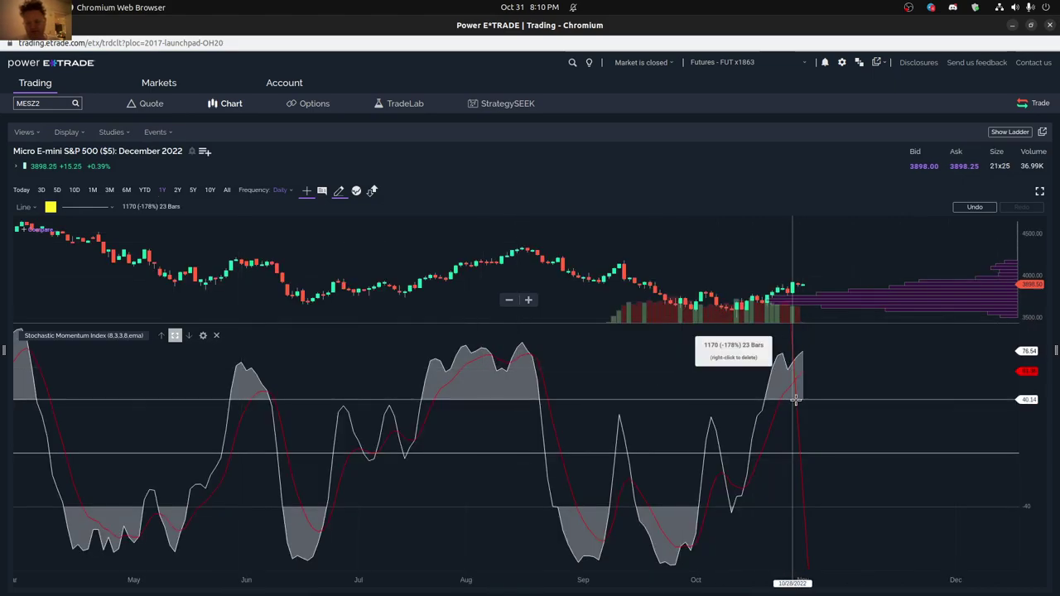
right_click(795, 400)
scroll(794, 404, "down", 3)
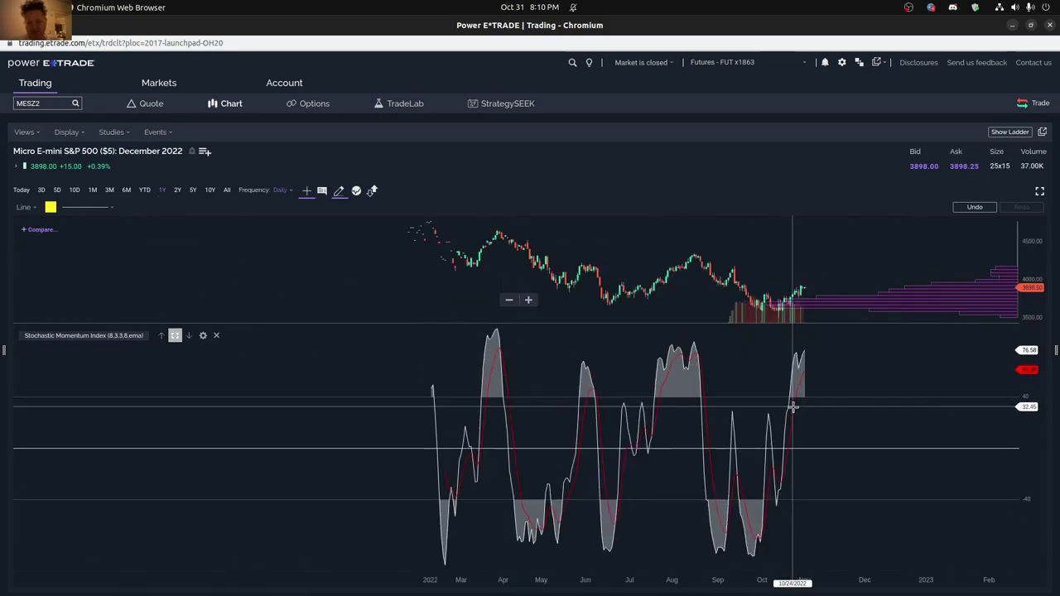
scroll(793, 406, "up", 3)
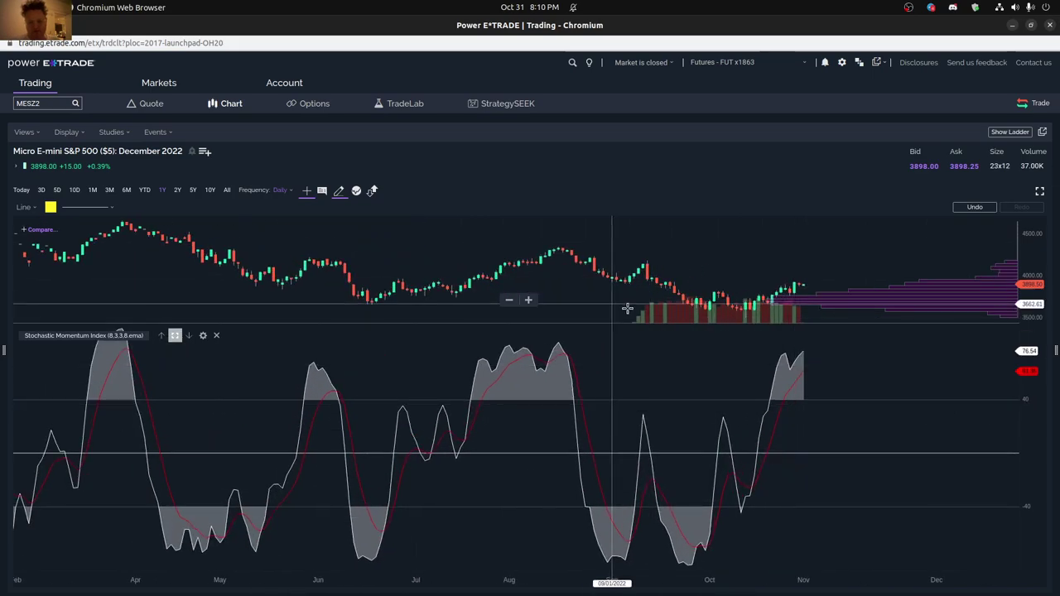
- Load SPY in the chart and delete both descending trendlines from its price pane
left_click(61, 102)
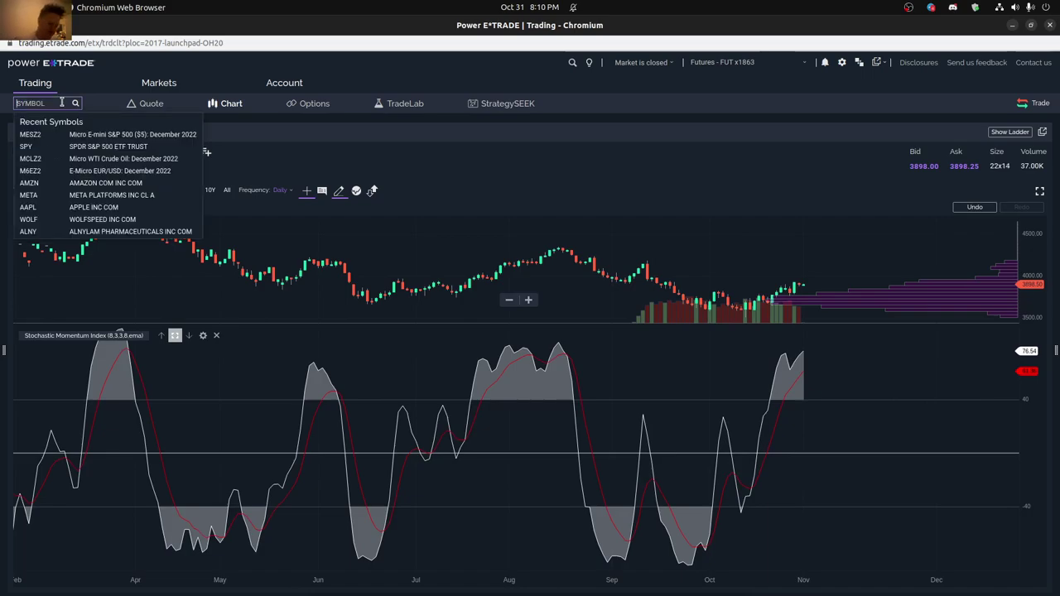
type("MES")
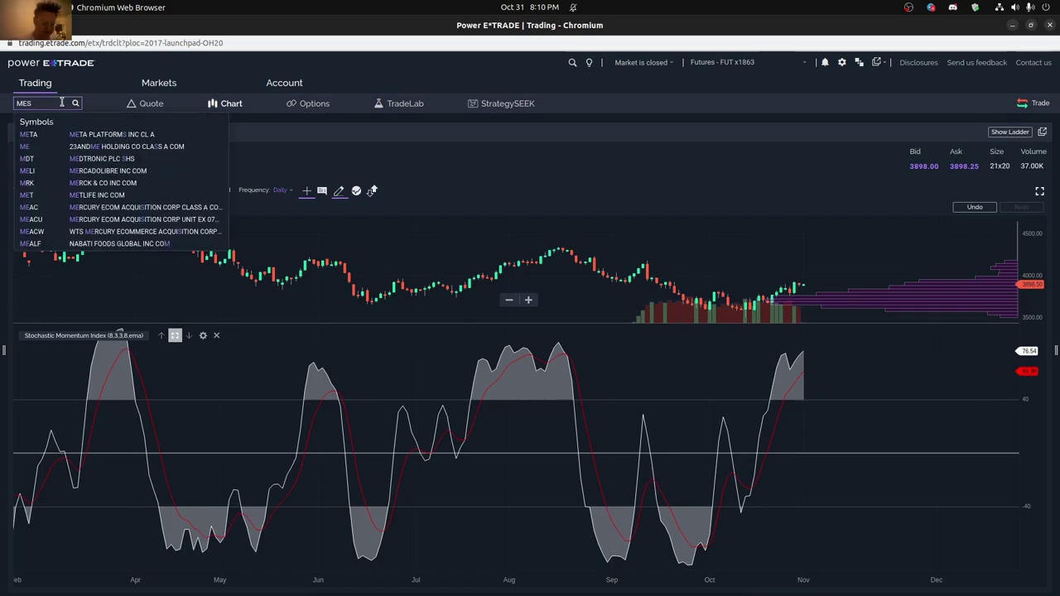
key("BackSpace")
key("BackSpace")
key("BackSpace")
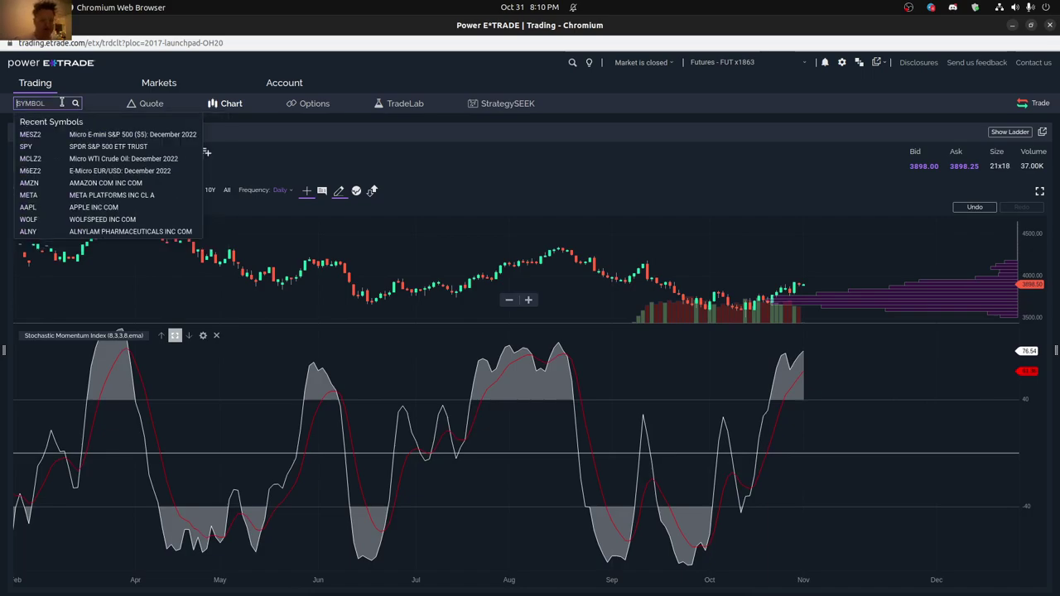
type("SPY")
left_click(136, 135)
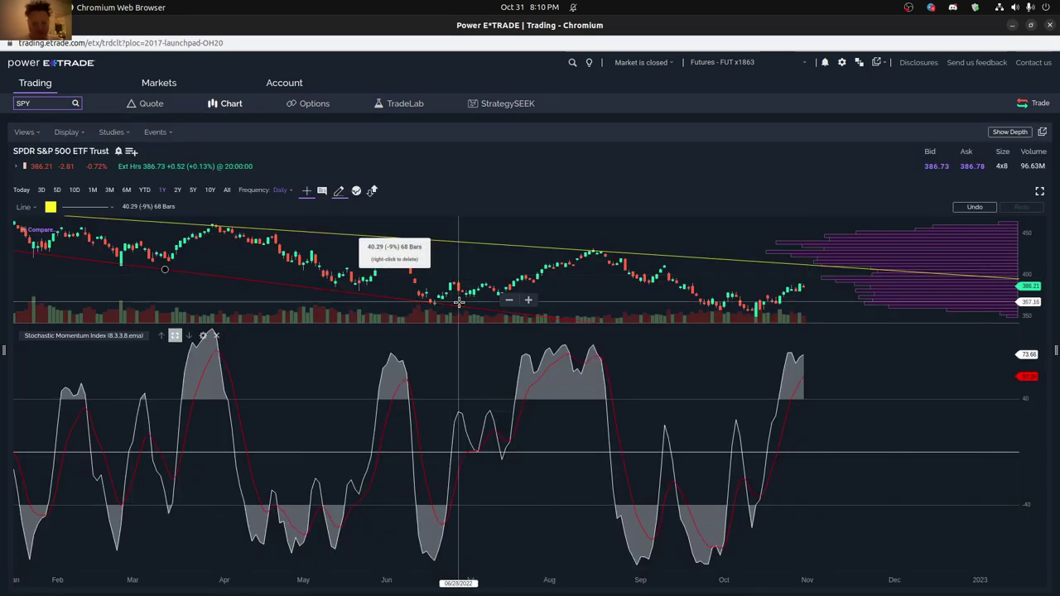
scroll(480, 290, "down", 3)
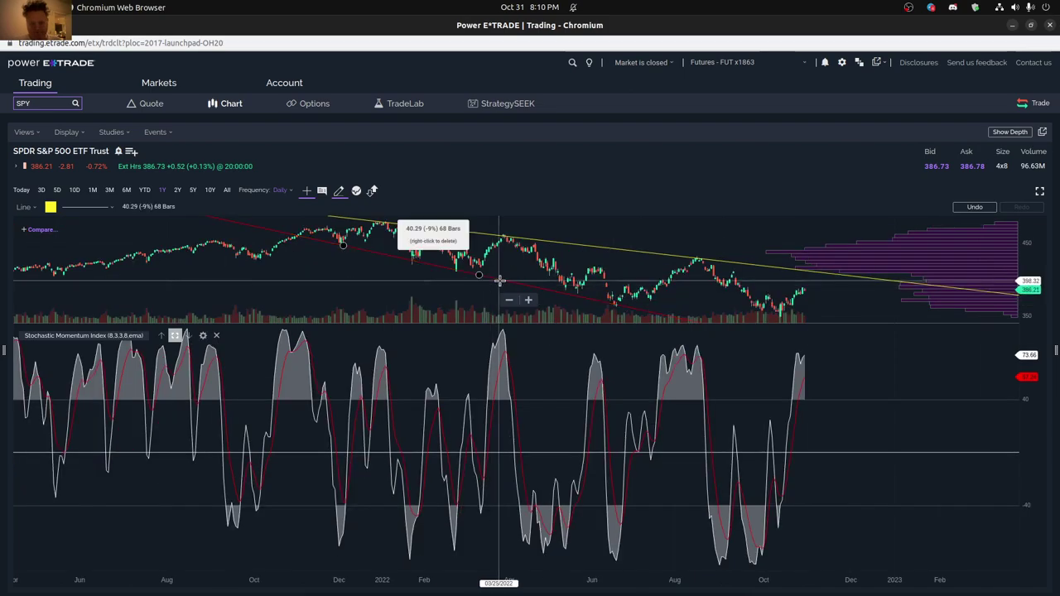
right_click(500, 280)
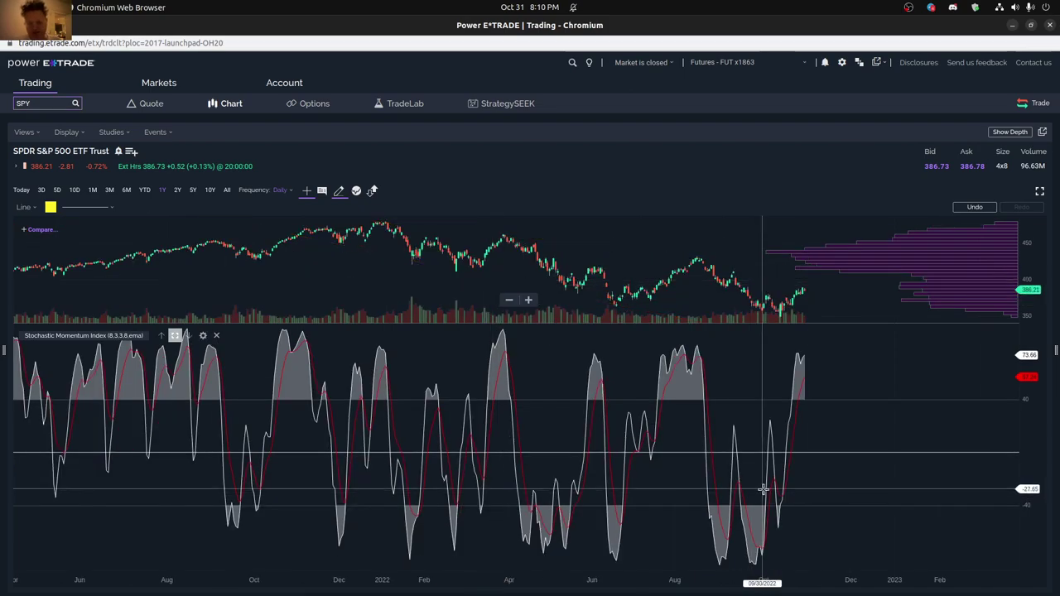
- Draw a descending line on SPY's Stochastic Momentum Index from the mid-August 2022 peak to the late-October peak
scroll(763, 490, "up", 3)
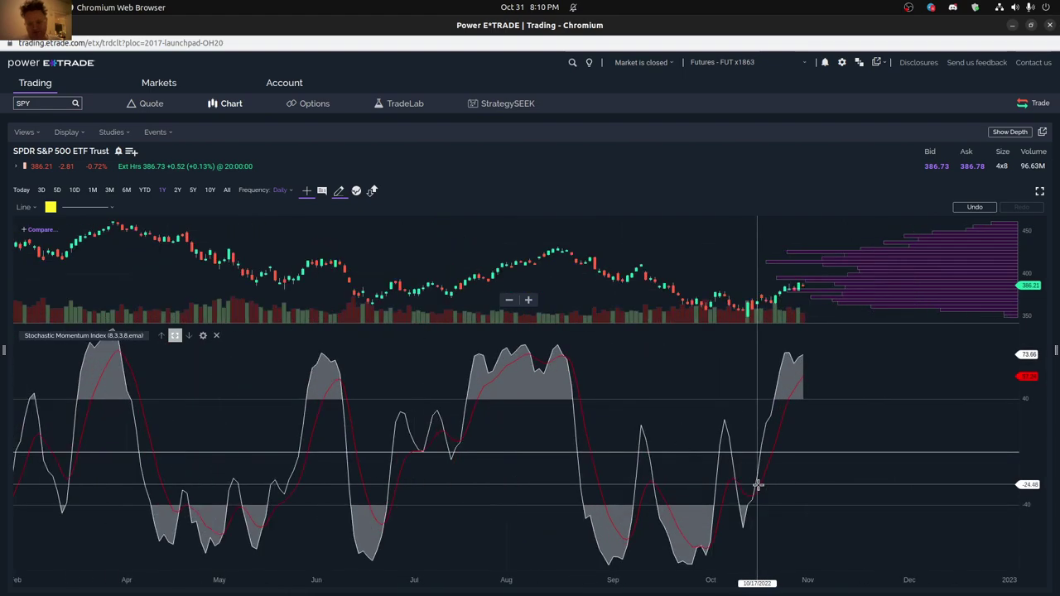
scroll(758, 485, "down", 3)
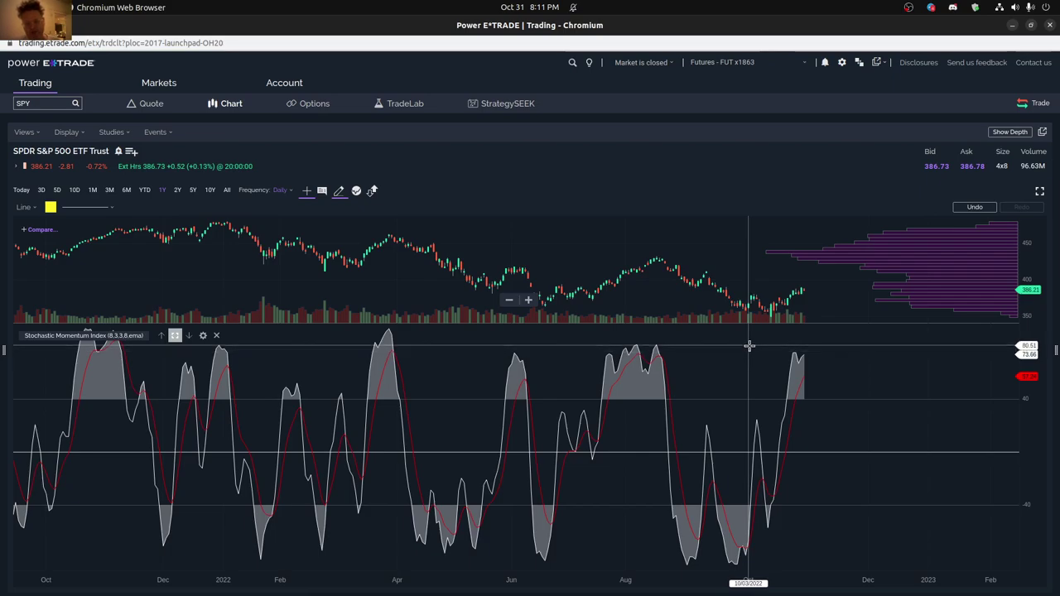
left_click(656, 346)
left_click(804, 351)
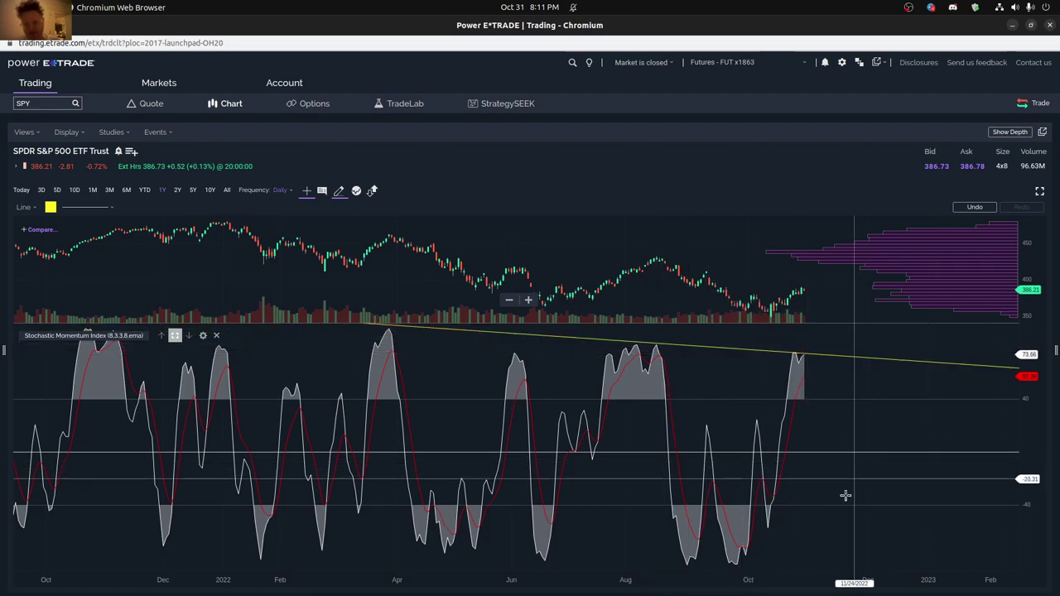
- Draw one rising line across the September and October Stochastic Momentum Index peaks and another beneath the late-September and mid-October lows
left_click(706, 426)
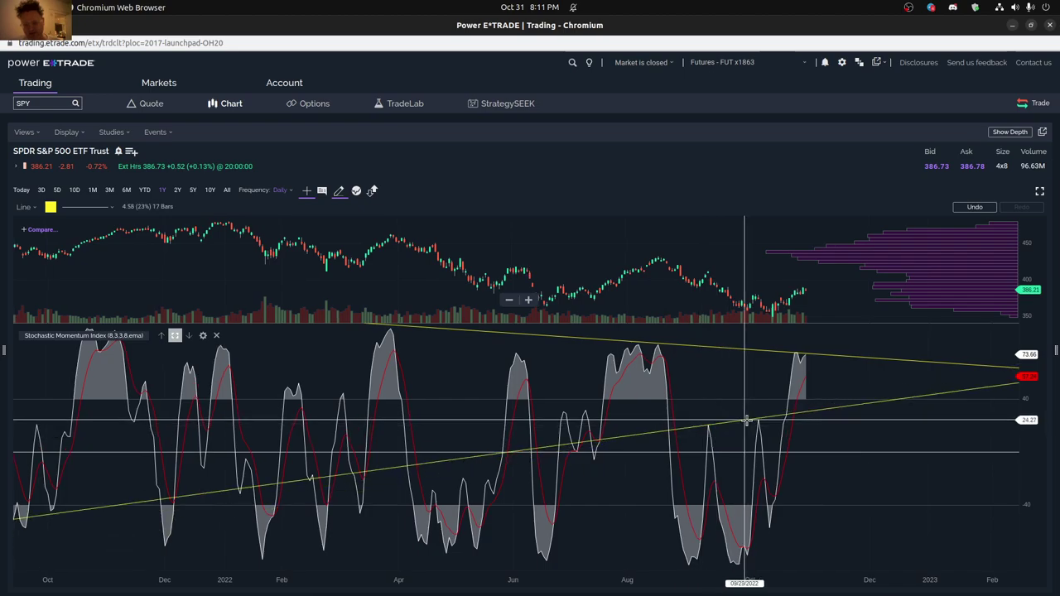
left_click(746, 421)
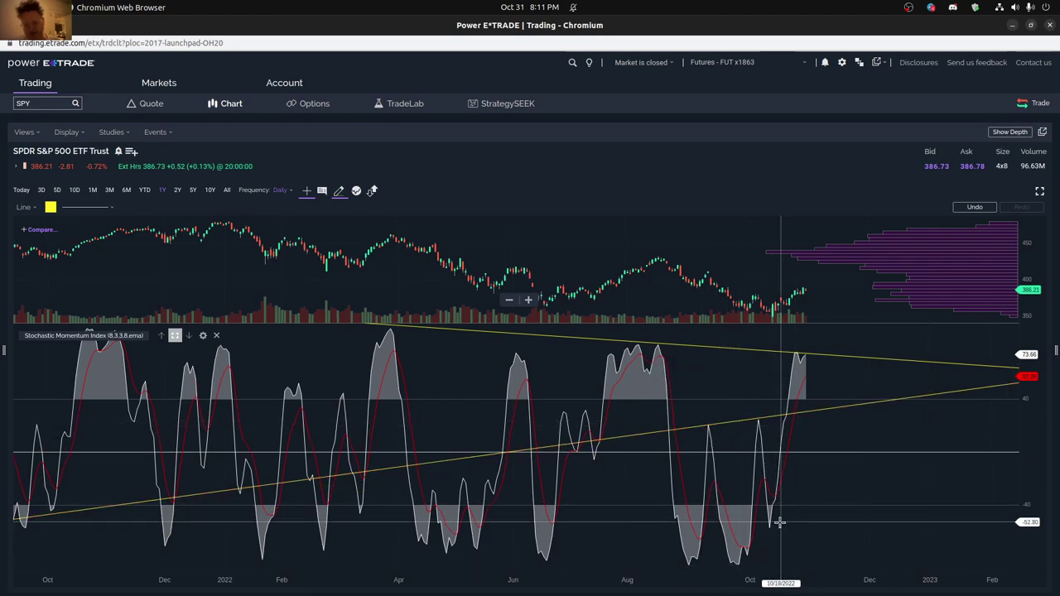
left_click(736, 560)
left_click(770, 531)
left_click(765, 350)
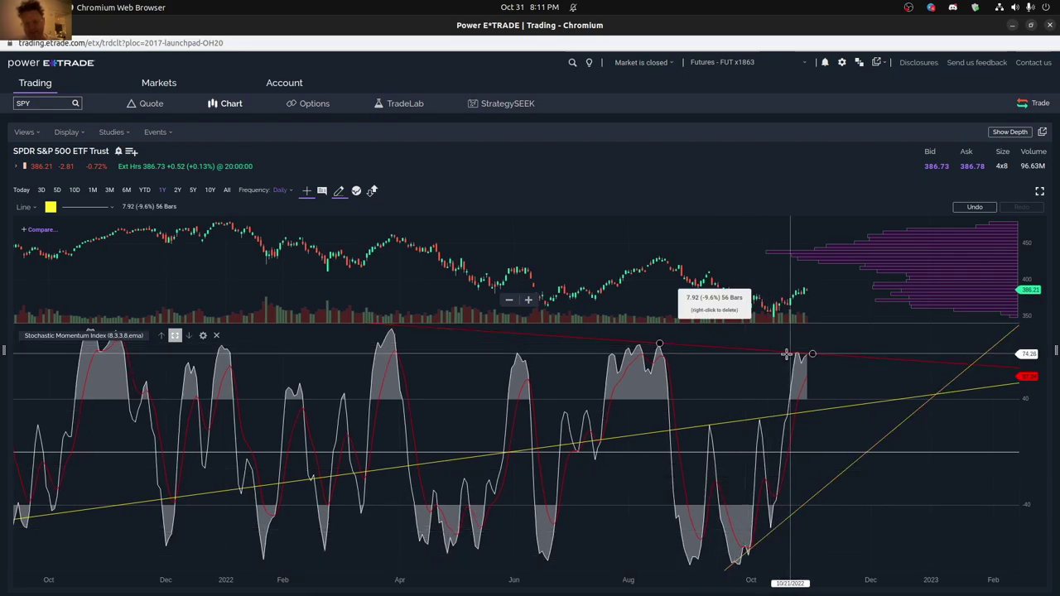
- Delete both rising lines from the Stochastic Momentum Index pane, keeping the descending line from August
right_click(713, 423)
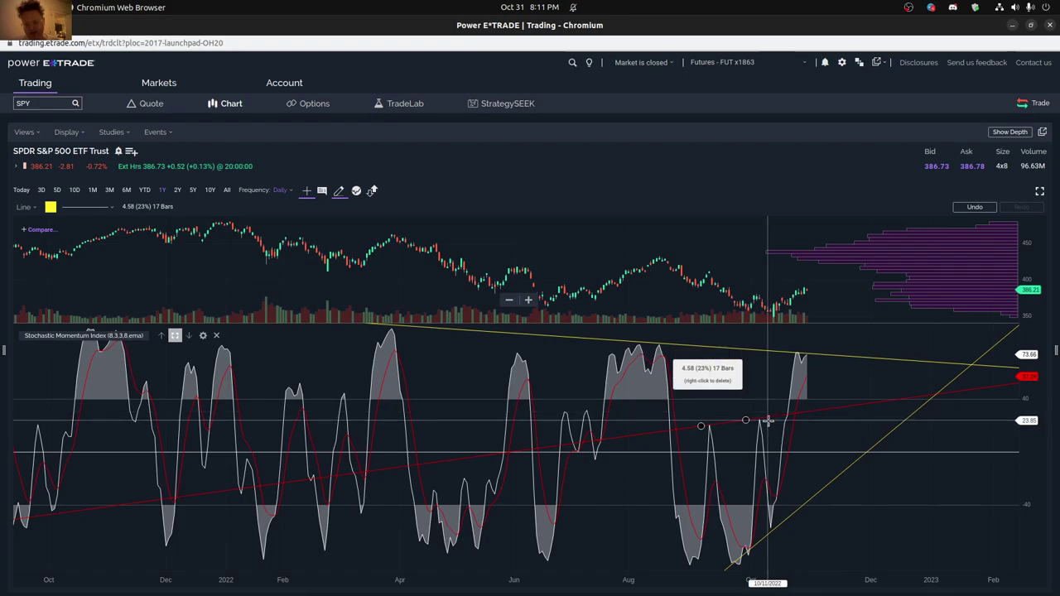
left_click(834, 478)
key("Delete")
left_click(734, 346)
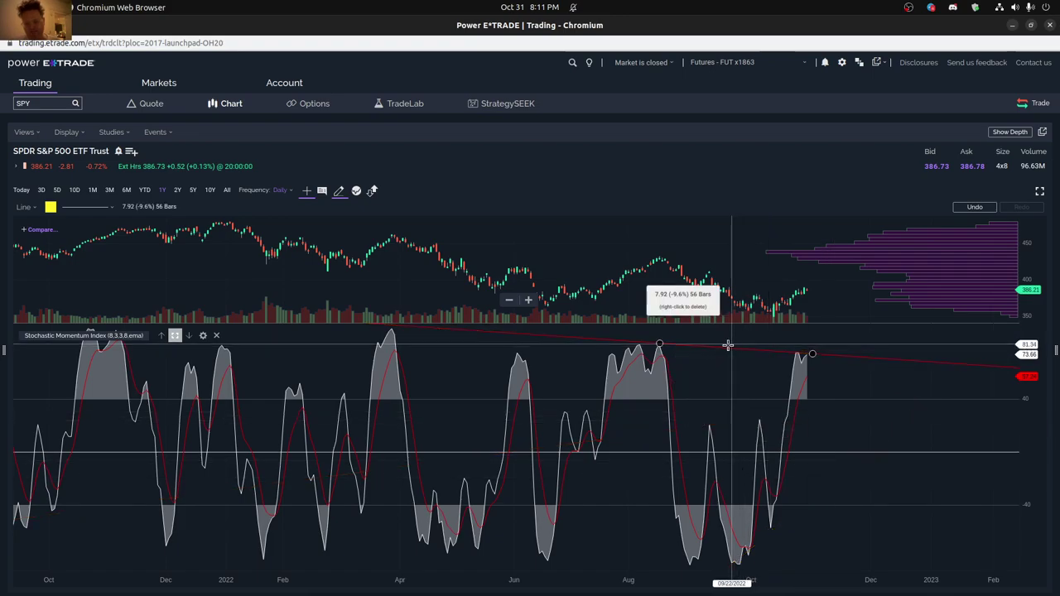
left_click(681, 353)
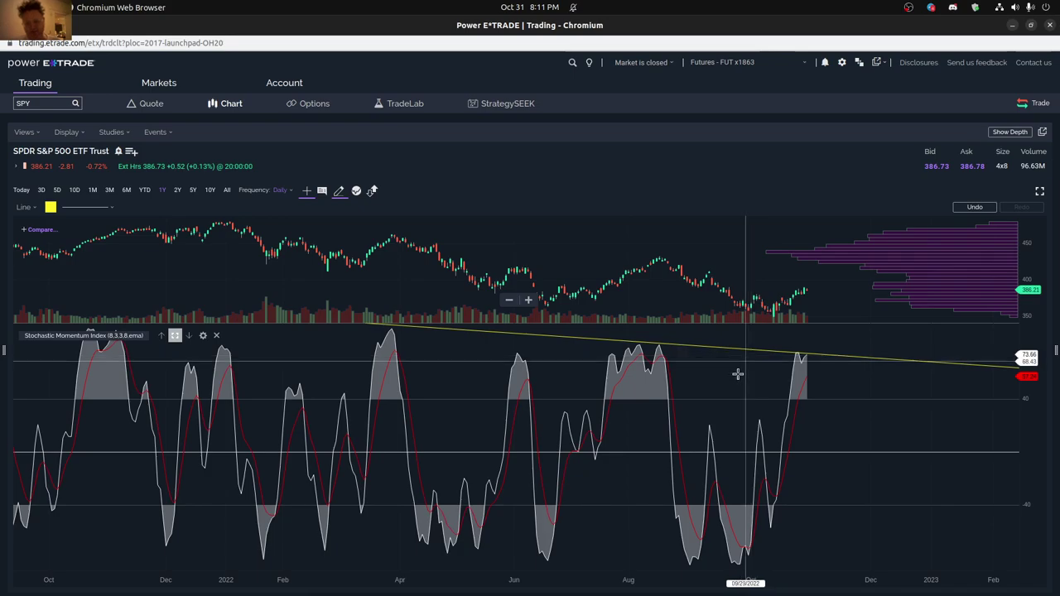
left_click(730, 351)
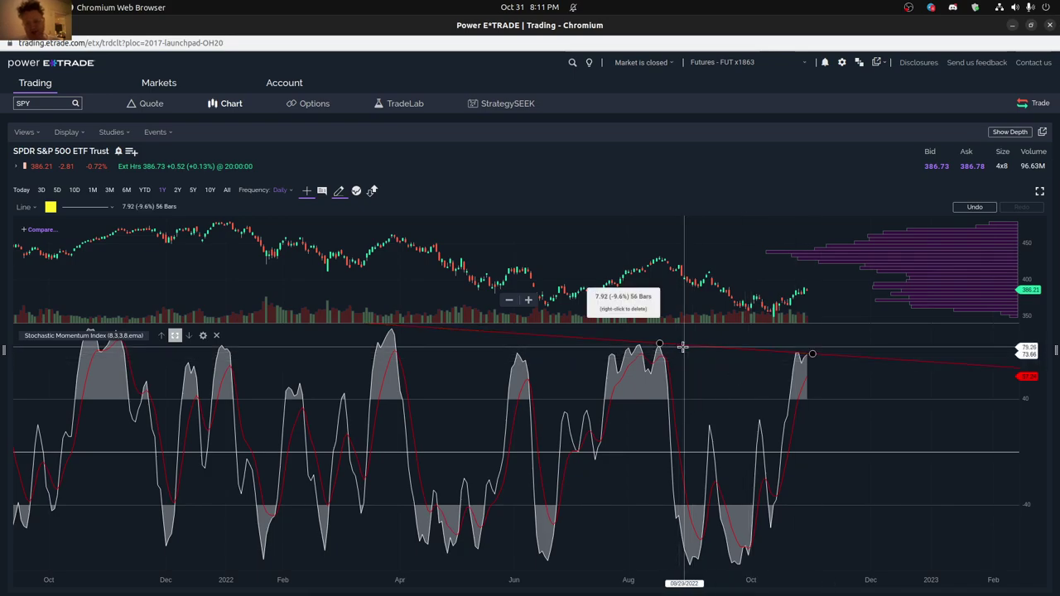
left_click(797, 341)
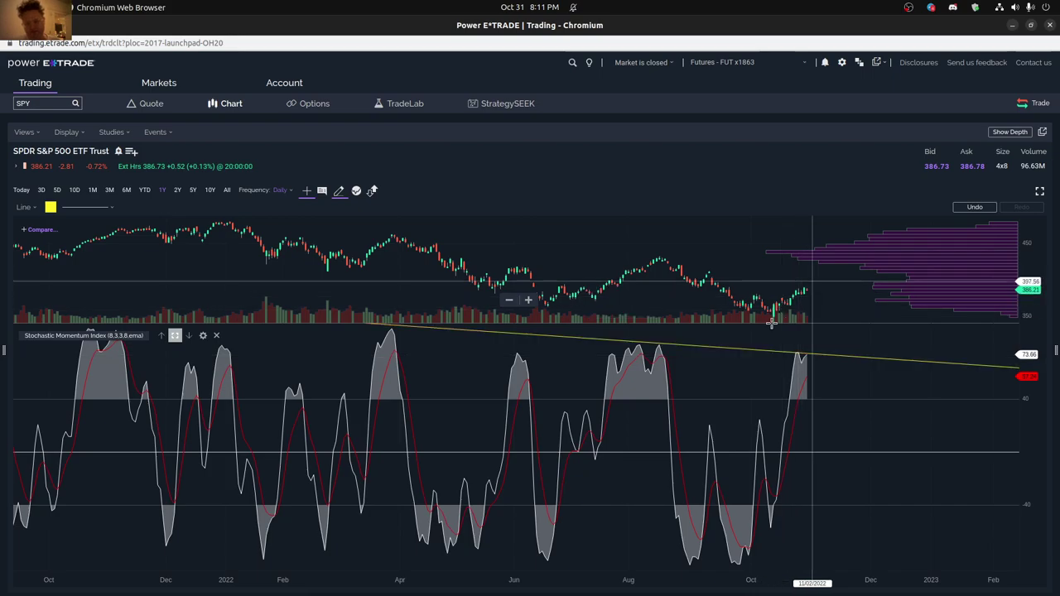
left_click(810, 352)
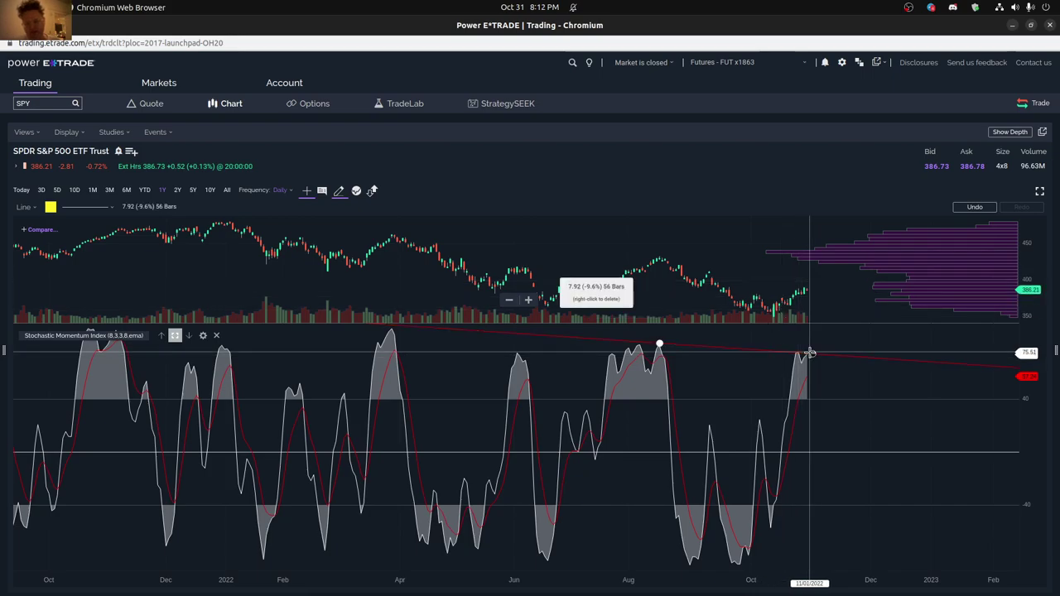
left_click(770, 445)
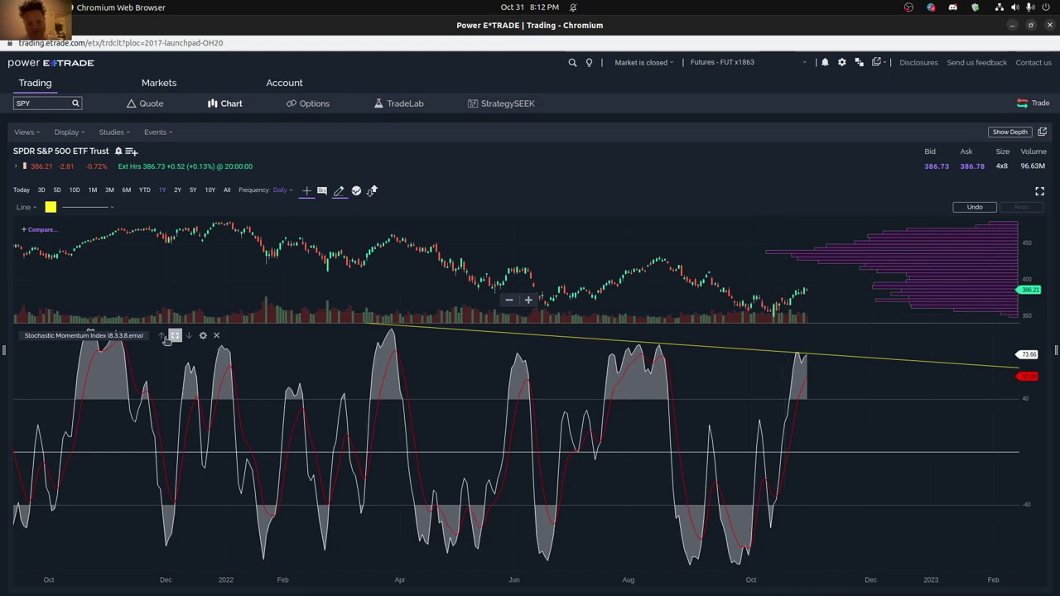
- Set the Stochastic Momentum Index %K Periods and %D Periods to 16 and apply the settings
left_click(203, 337)
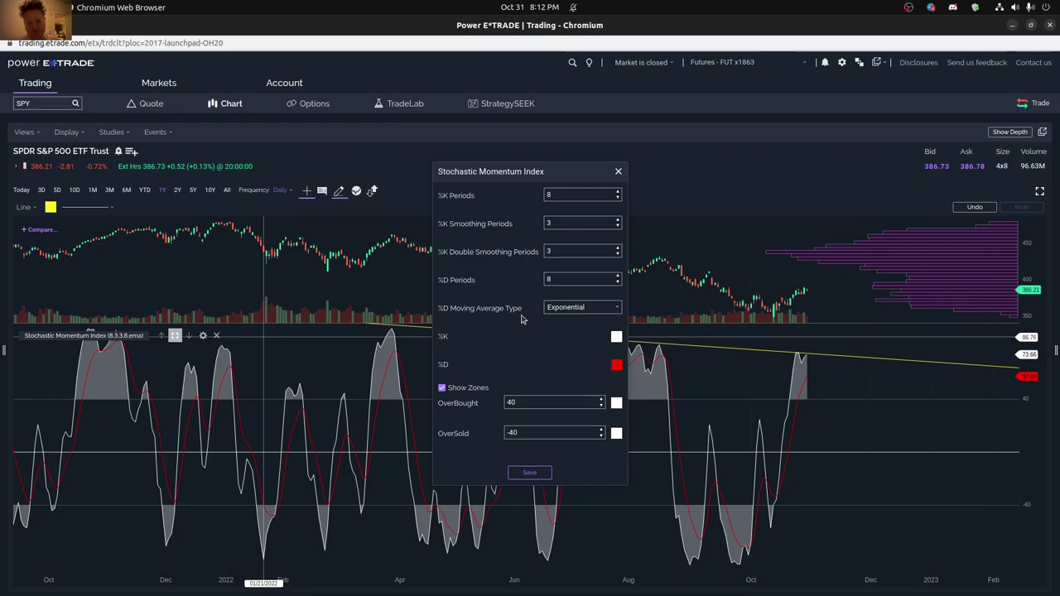
type("16")
double_click(565, 280)
type("16")
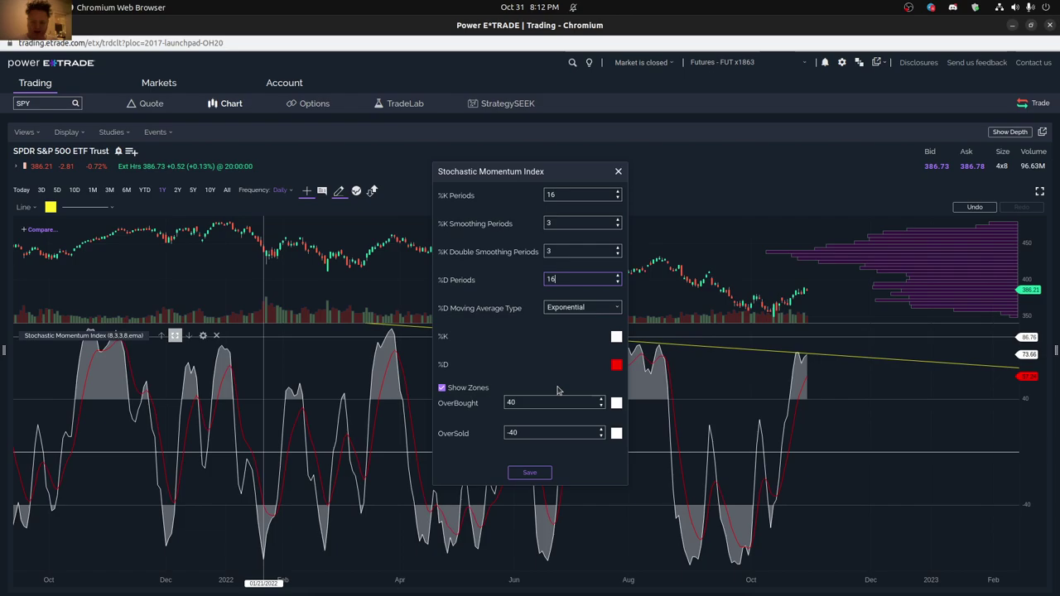
key("Return")
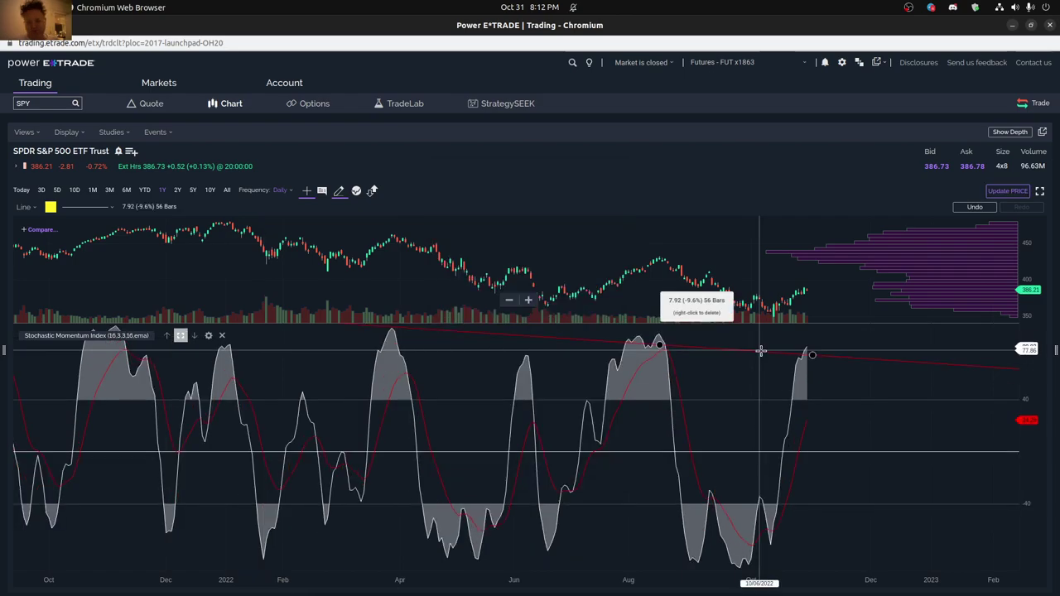
- Return the Stochastic Momentum Index %K Periods and %D Periods to 8 and save the settings
left_click(208, 335)
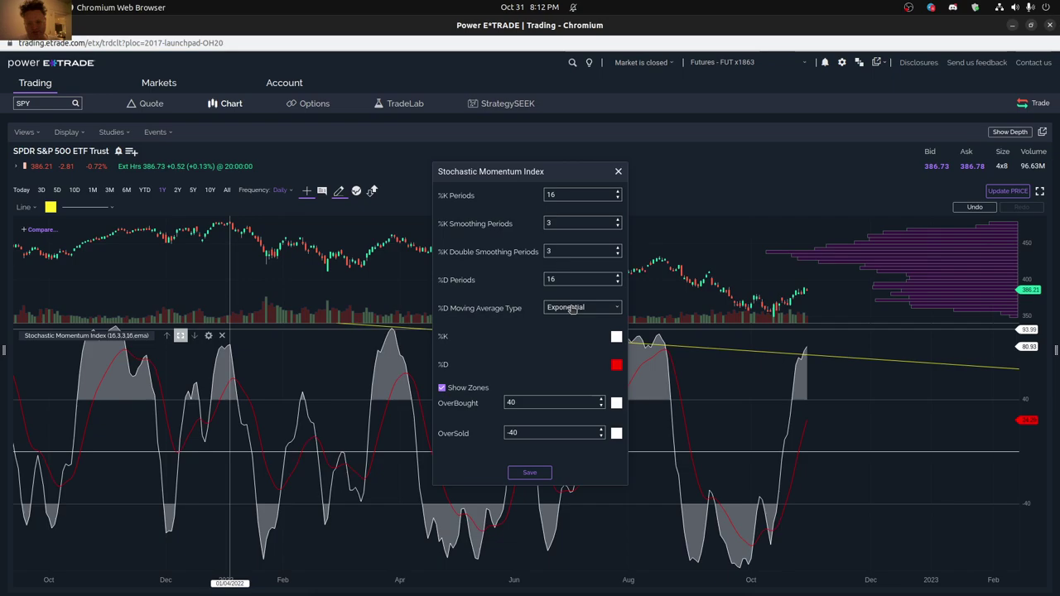
left_click(491, 196)
type("8")
left_click(572, 280)
type("8")
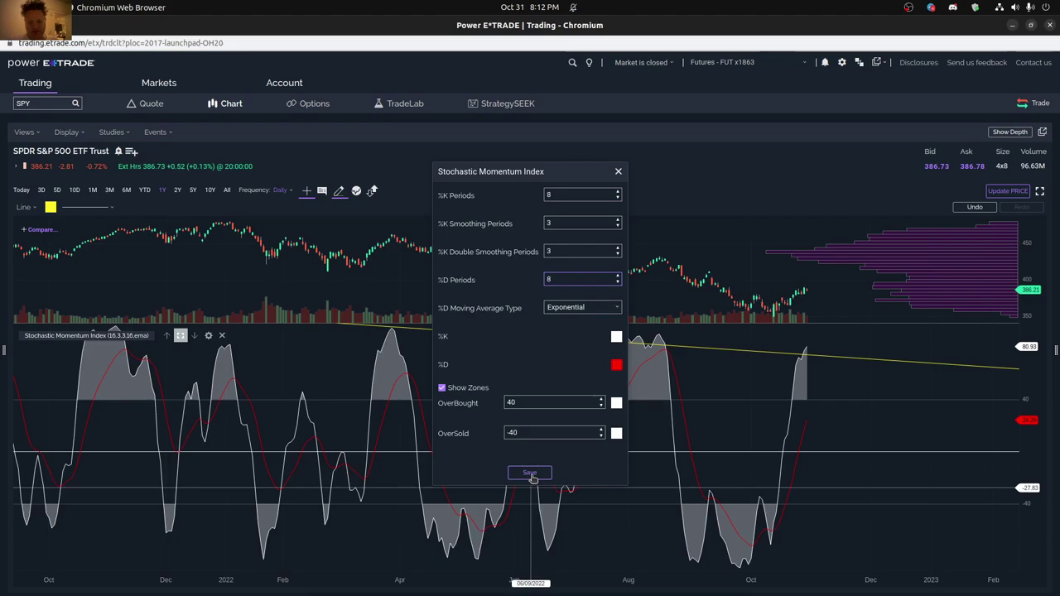
left_click(530, 474)
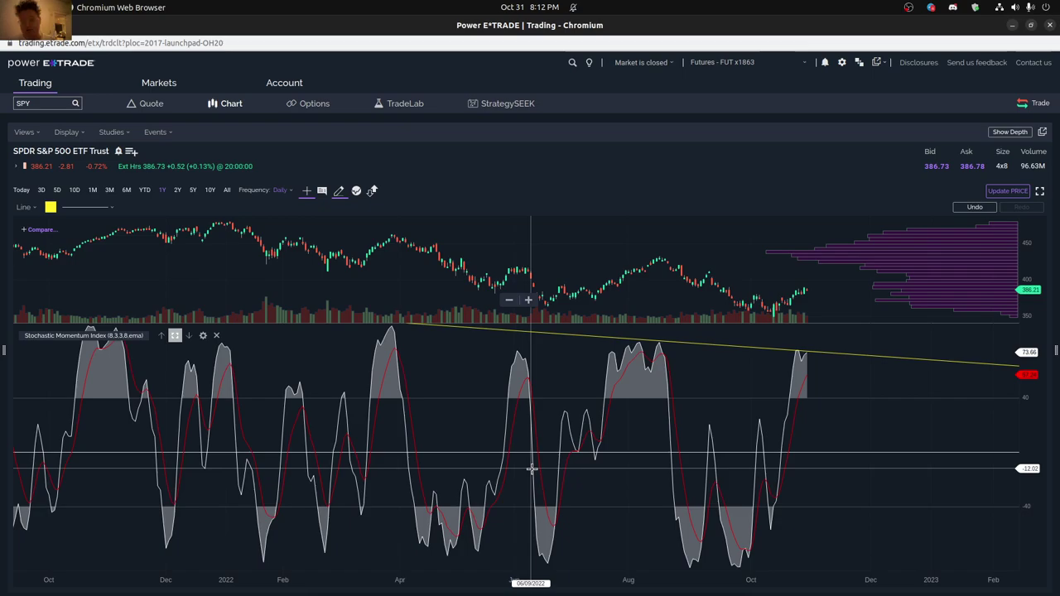
- Try the Heikin-Ashi chart type on the SPY chart and switch back to candles
mouse_move(816, 350)
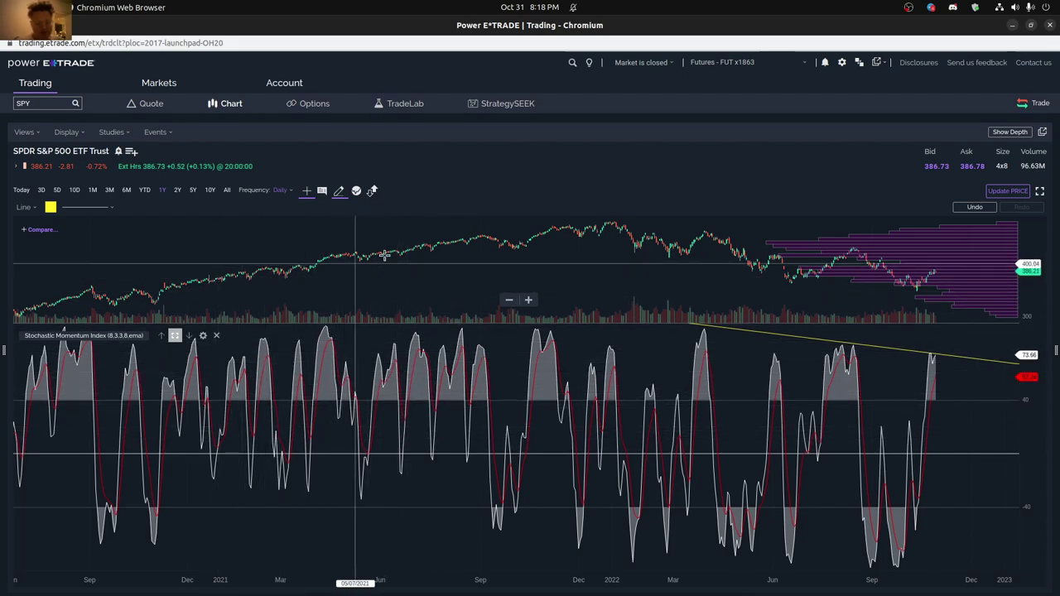
left_click(71, 132)
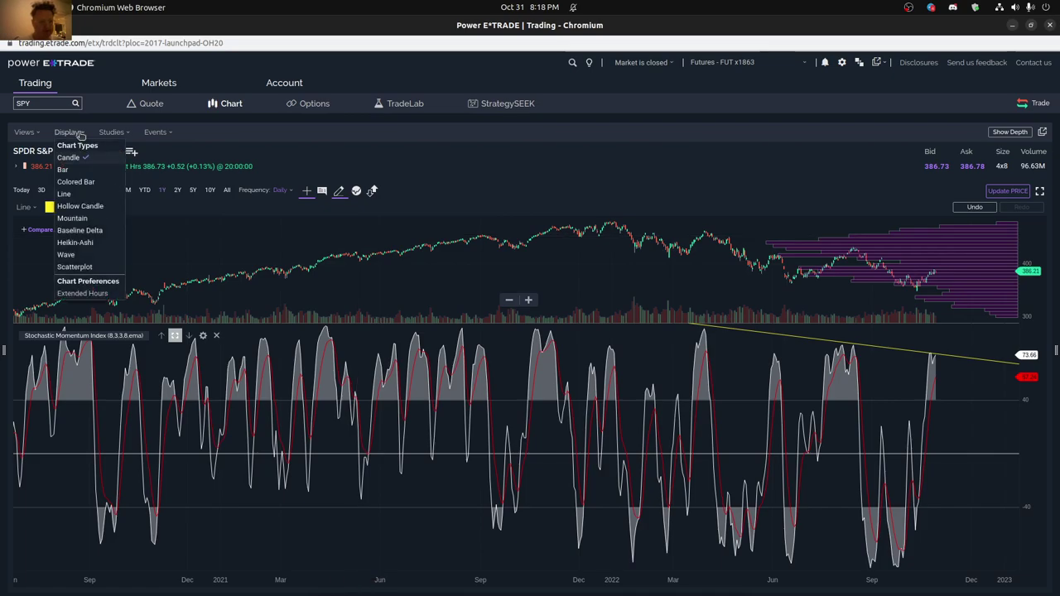
left_click(87, 244)
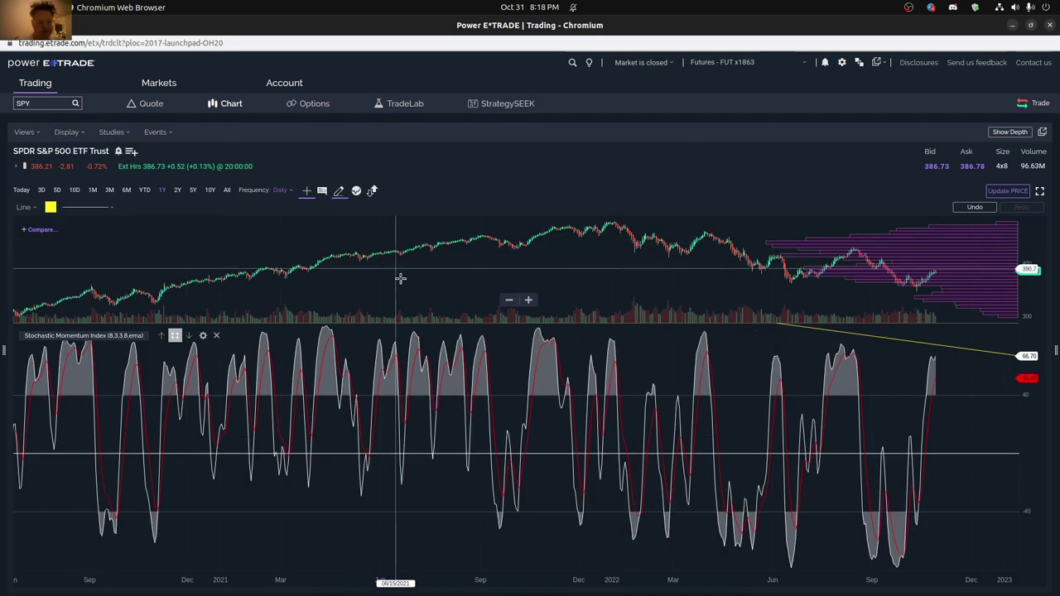
left_click(70, 133)
left_click(83, 240)
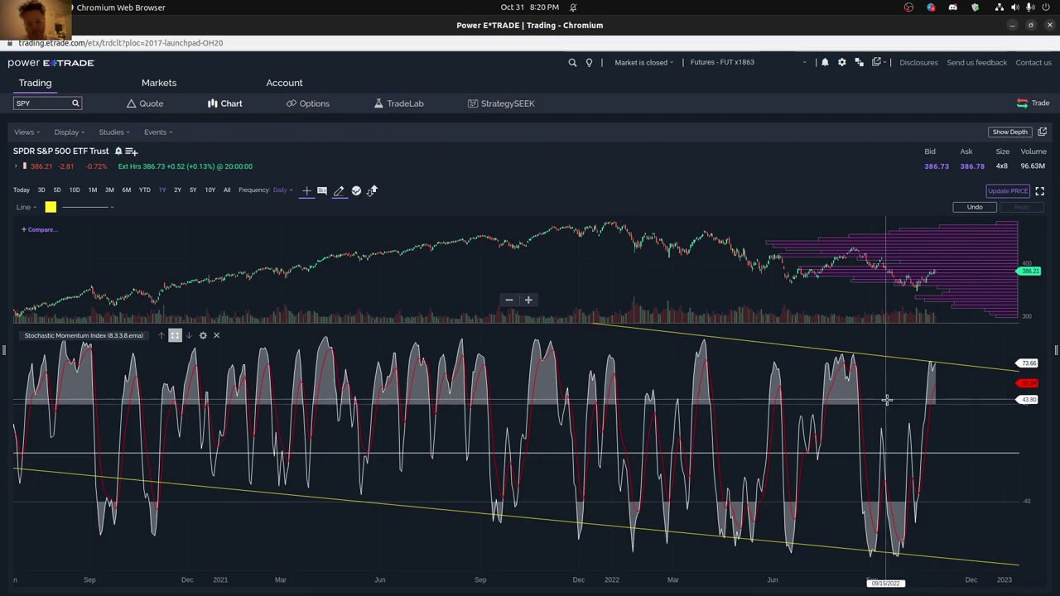
- Try a rising line across the Stochastic Momentum Index around the turn of 2022 and delete it
left_click(938, 362)
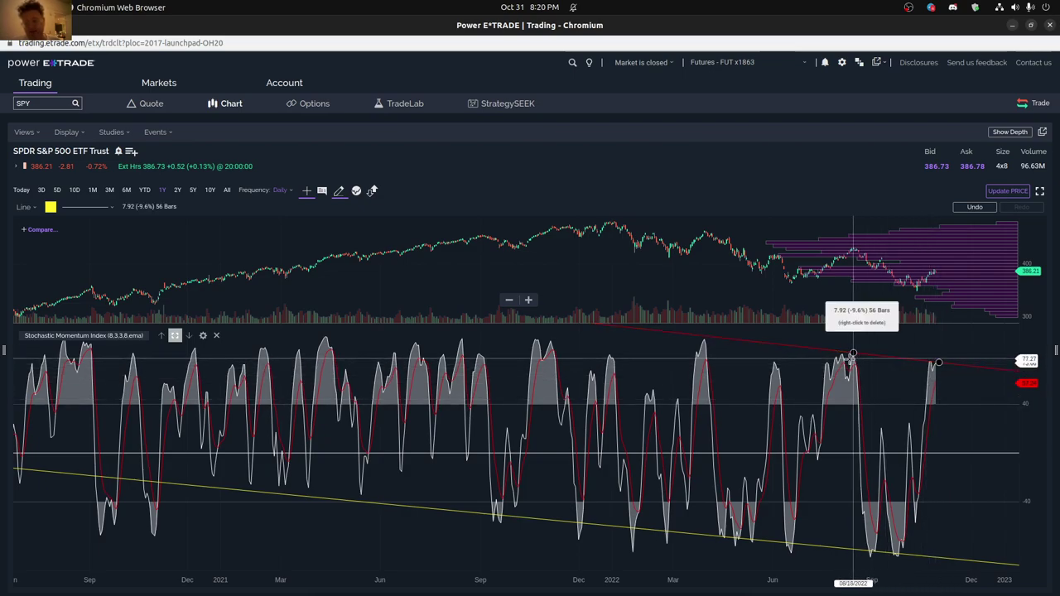
left_click(853, 354)
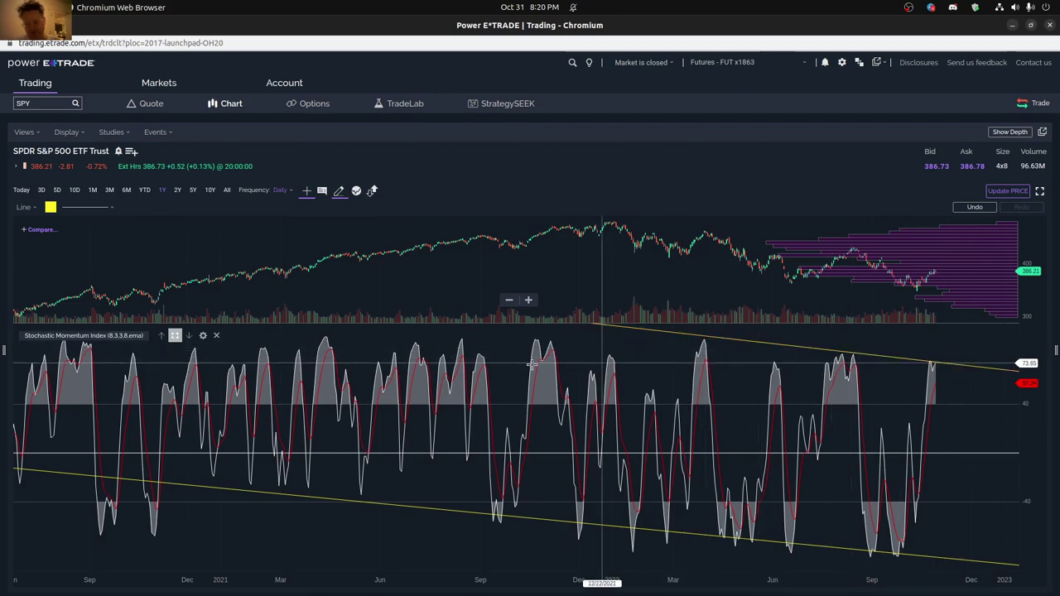
left_click_drag(585, 364, 643, 353)
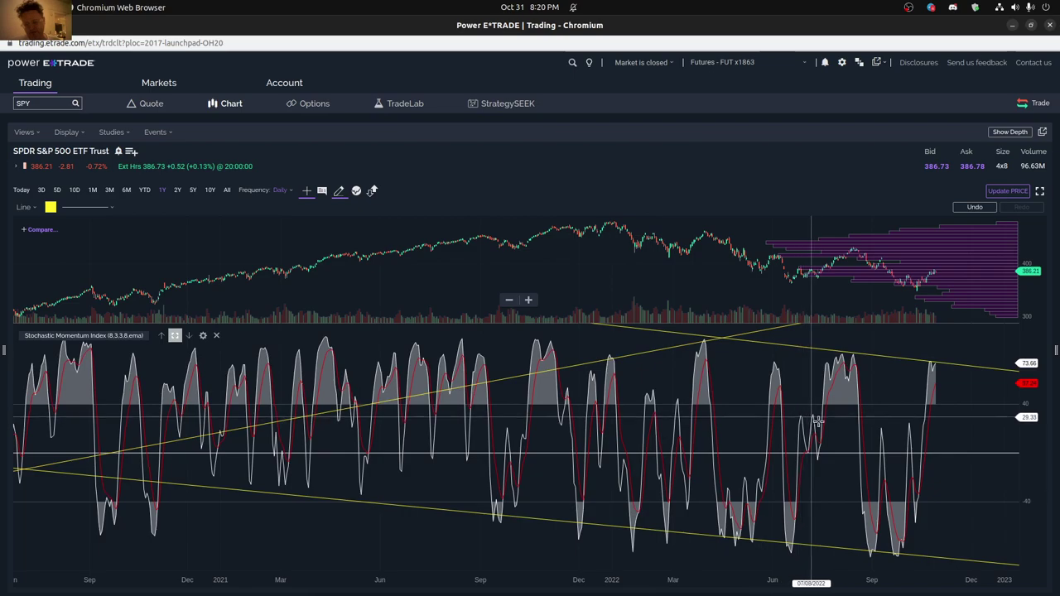
right_click(663, 352)
- Examine how the two descending Stochastic Momentum Index lines extend past November 2022 into early 2023
left_click_drag(956, 401, 830, 385)
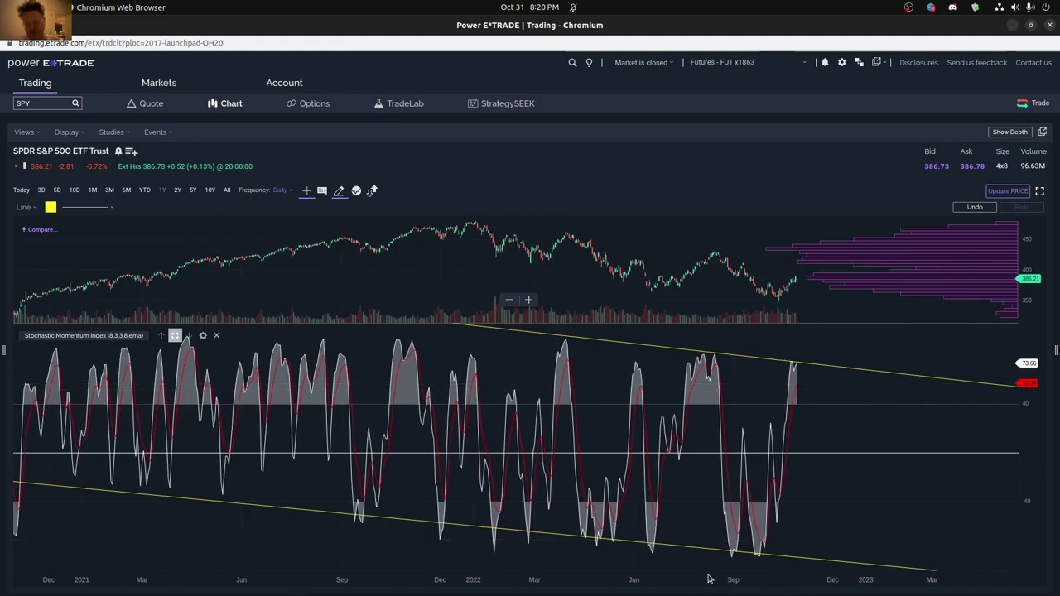
mouse_move(806, 557)
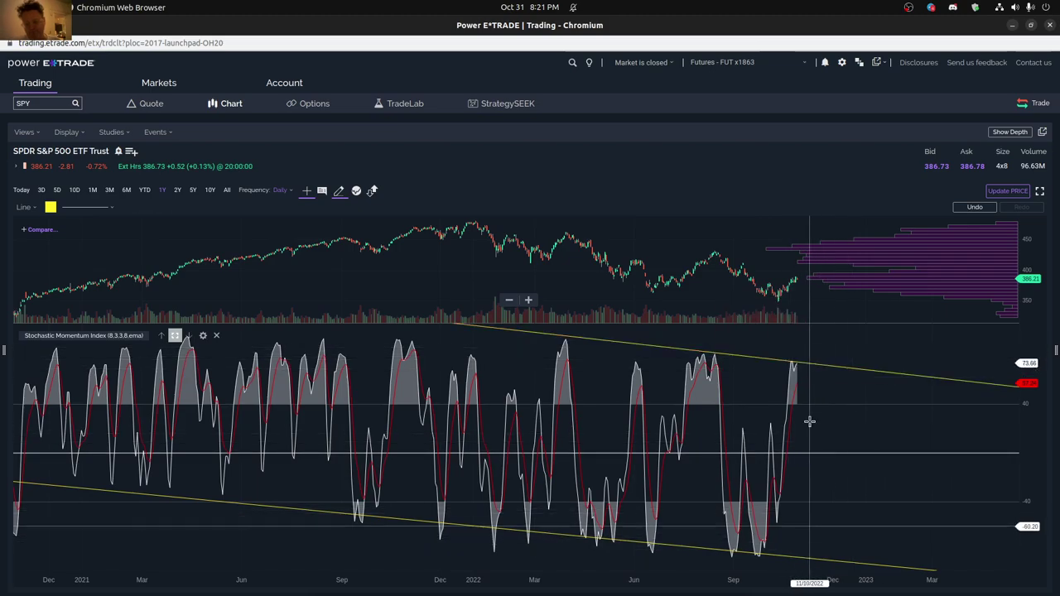
mouse_move(818, 367)
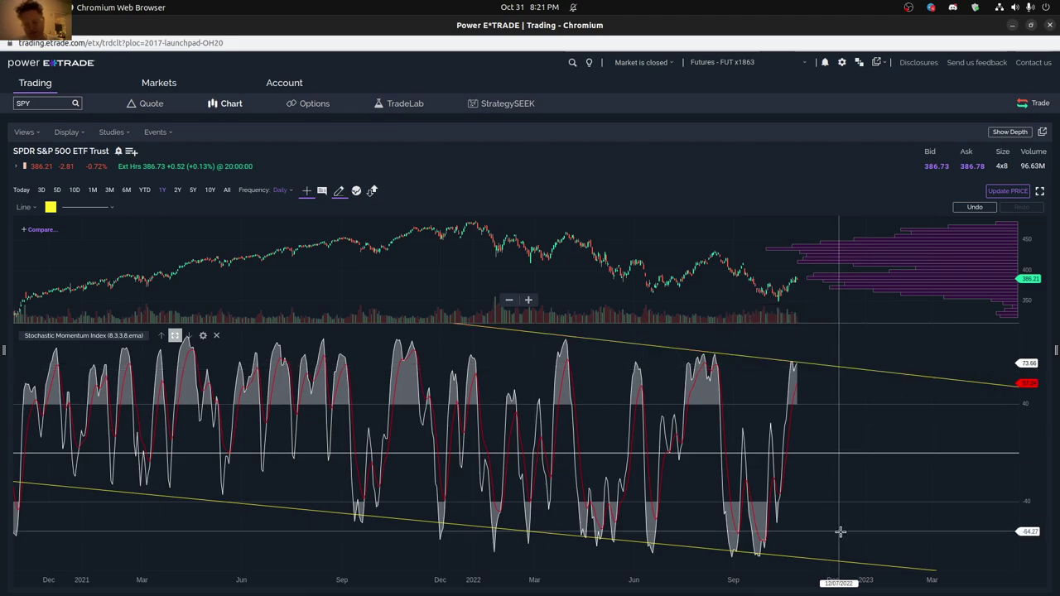
- Place horizontal lines at about 31 and -23 across the Stochastic Momentum Index on the daily SPY chart
mouse_move(839, 558)
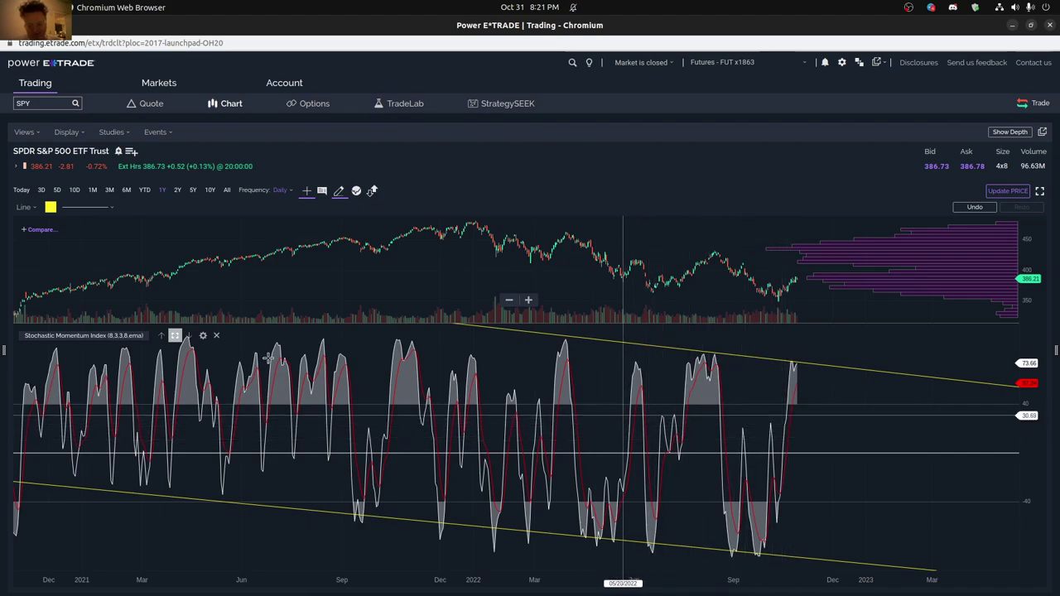
left_click(26, 207)
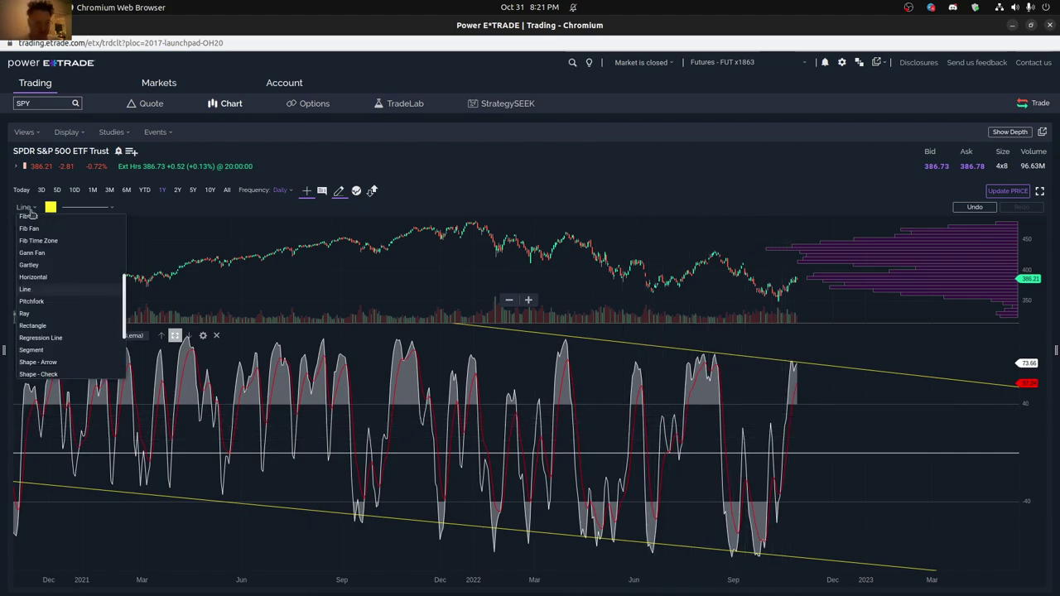
left_click(47, 276)
left_click(686, 417)
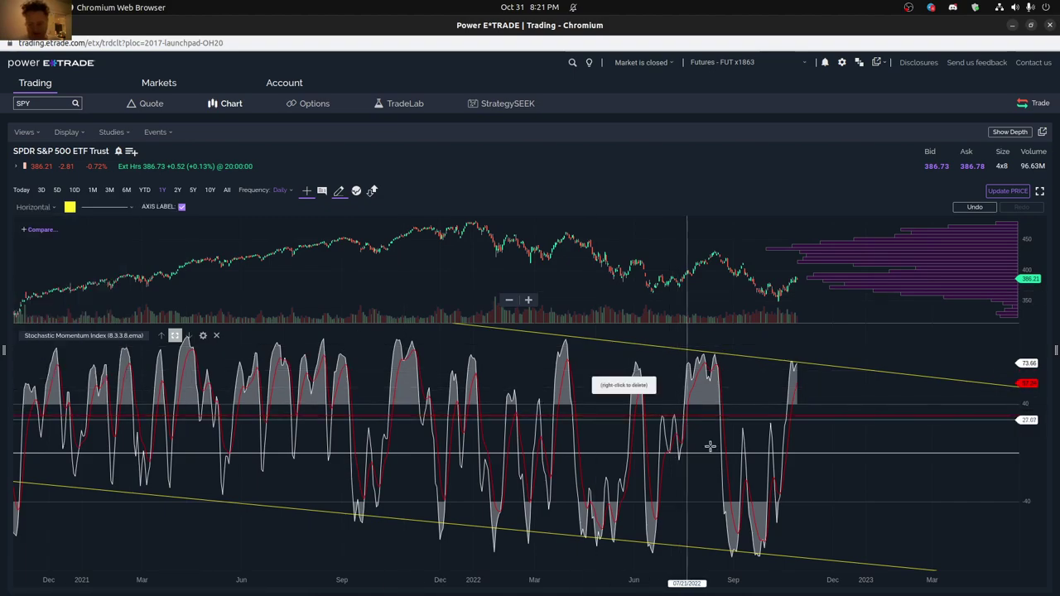
left_click(746, 480)
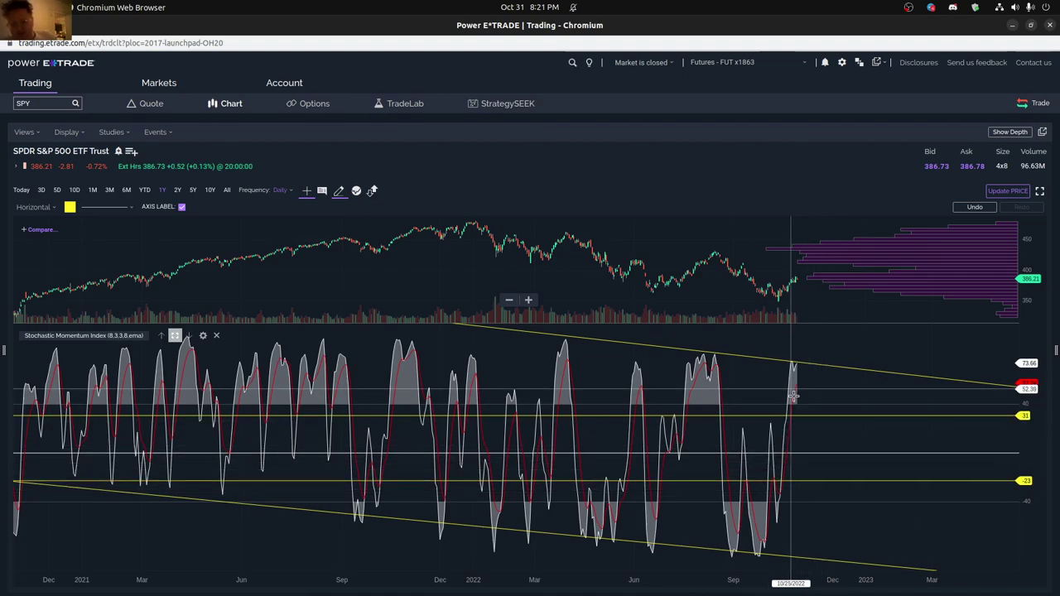
- Examine the Stochastic Momentum Index against its horizontal lines on the daily chart and the converging trendlines on the 5-day chart
mouse_move(806, 416)
left_mouse_down()
mouse_move(878, 422)
mouse_move(813, 421)
left_mouse_up()
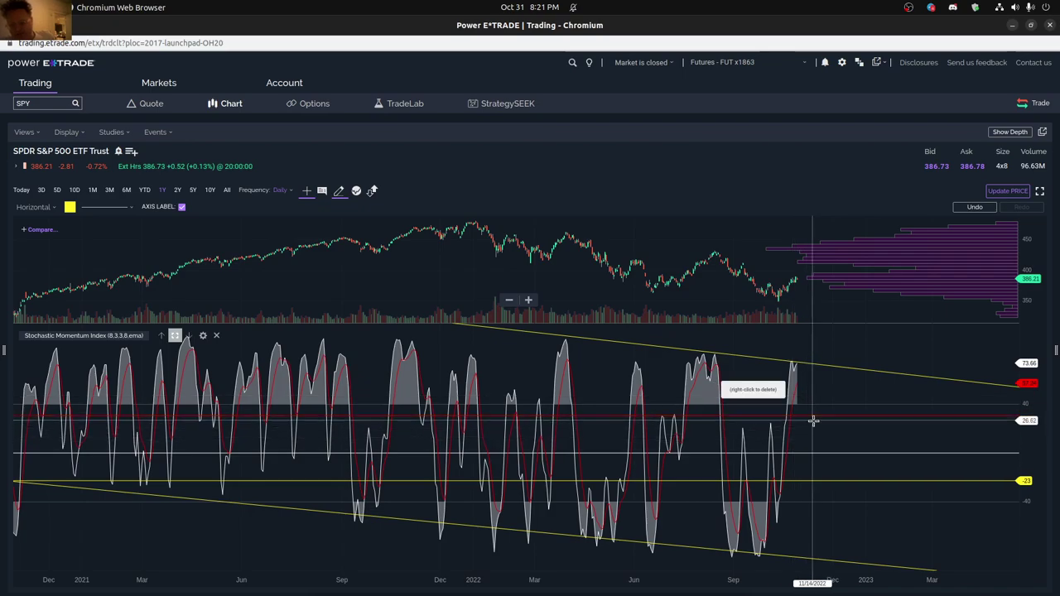
key("Escape")
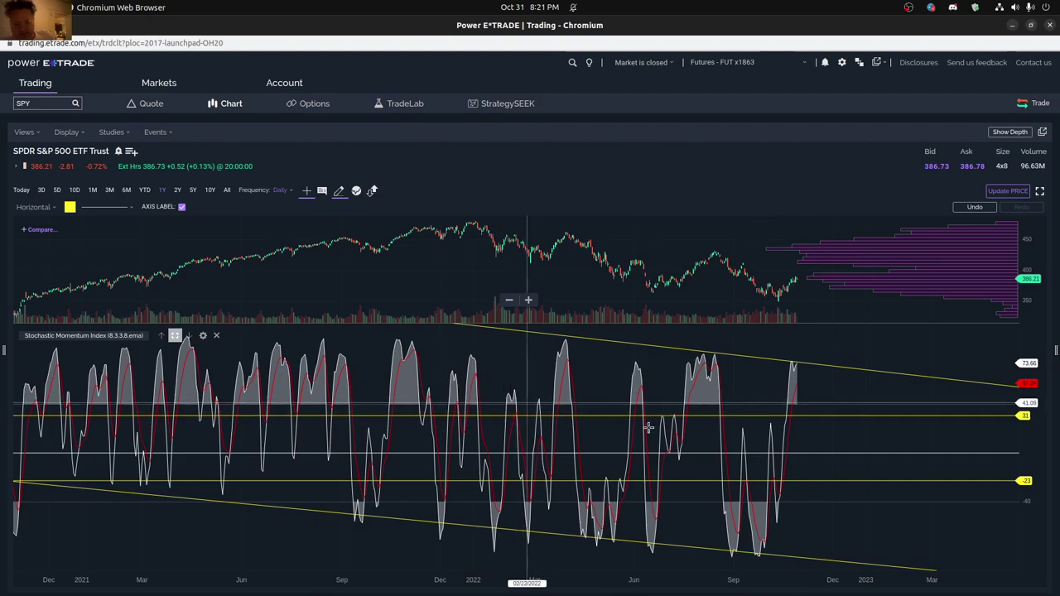
left_click_drag(816, 419, 820, 421)
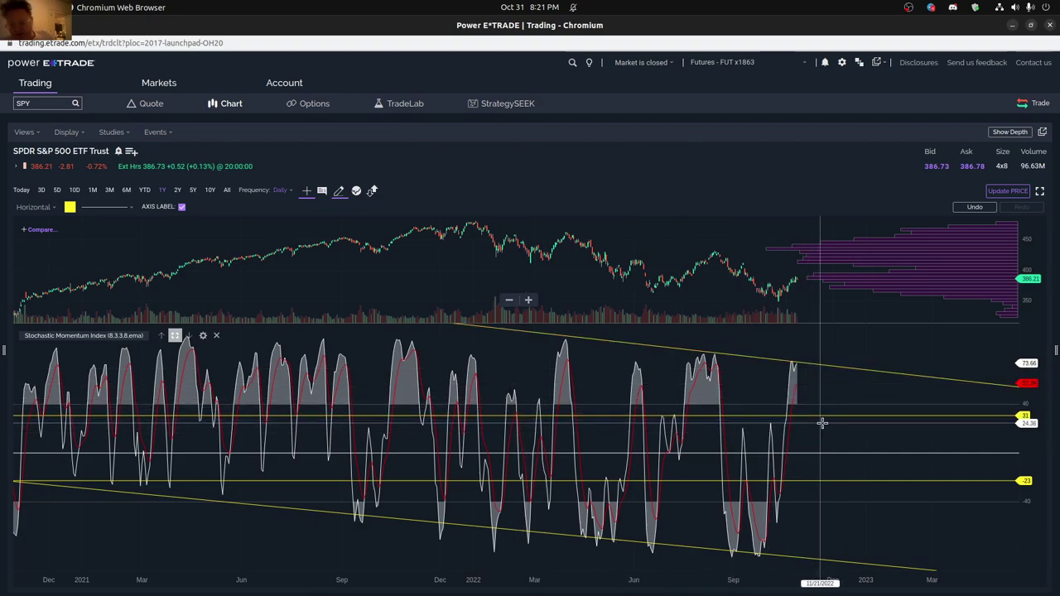
left_click(828, 381)
left_click_drag(832, 379, 824, 422)
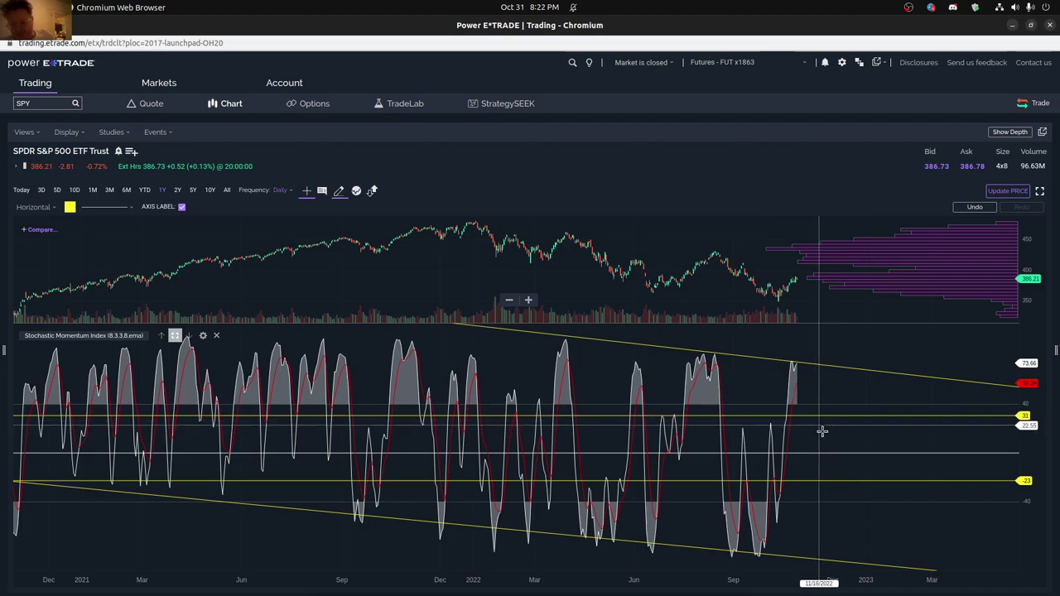
left_click(822, 477)
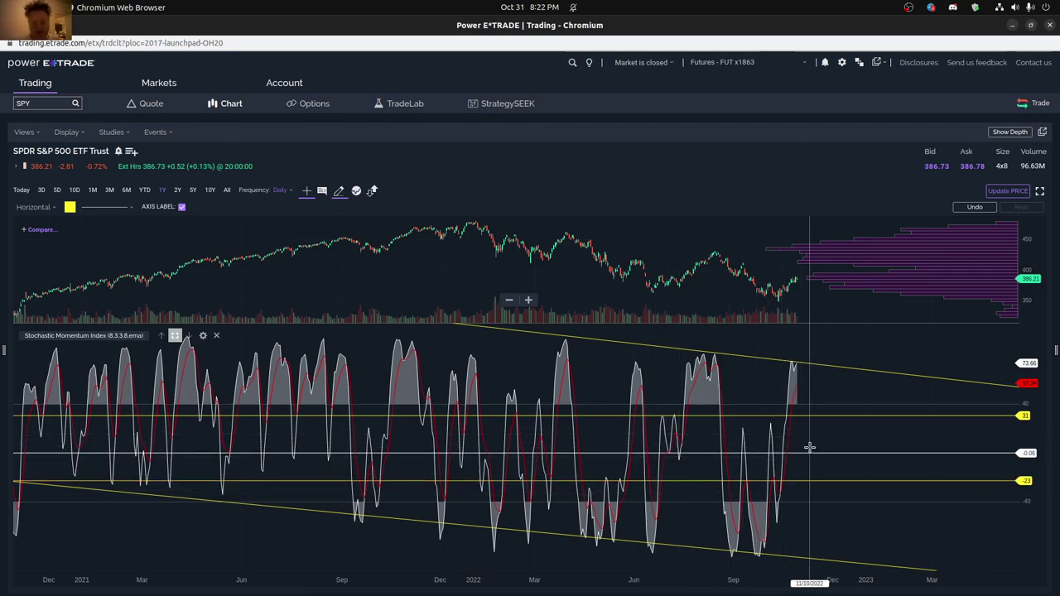
mouse_move(815, 362)
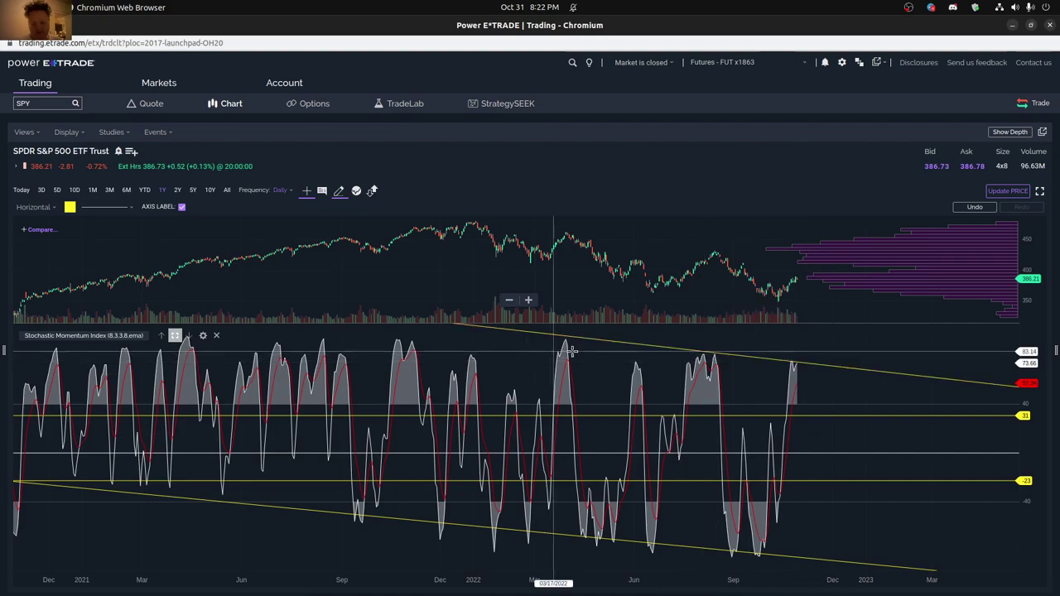
mouse_move(733, 548)
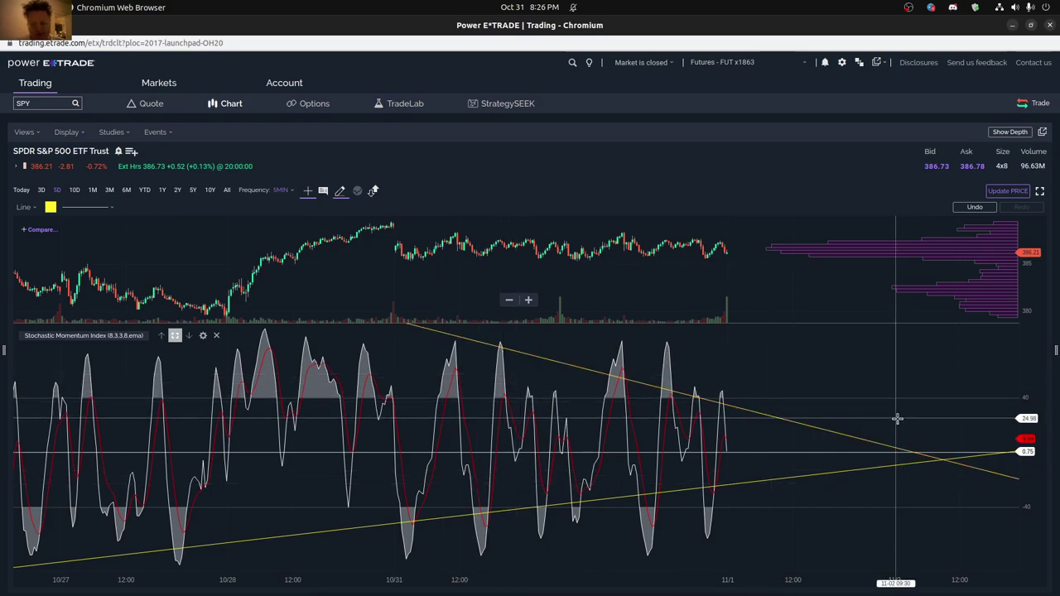
left_click(939, 461)
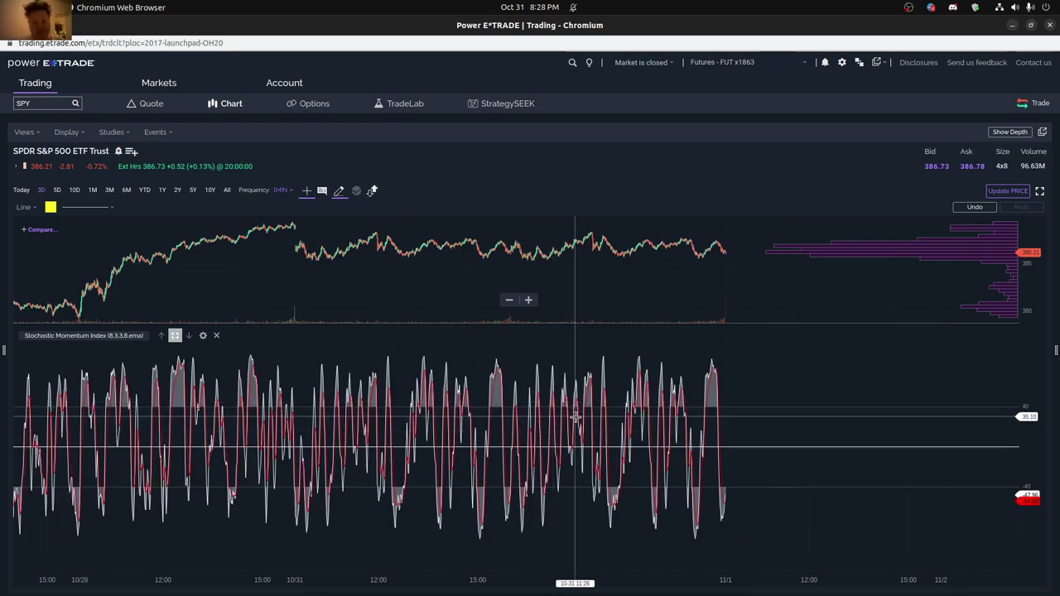
- Try rising trendlines across the 10/31 afternoon swings of the Stochastic Momentum Index on the 3-day chart
scroll(575, 417, "up", 5)
scroll(575, 417, "up", 5)
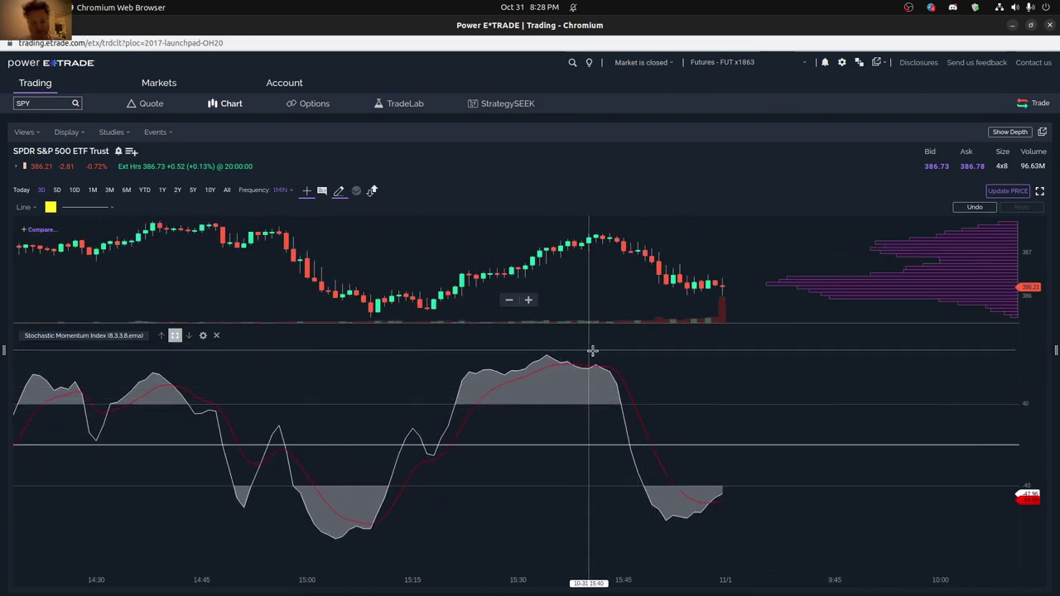
scroll(604, 372, "down", 2)
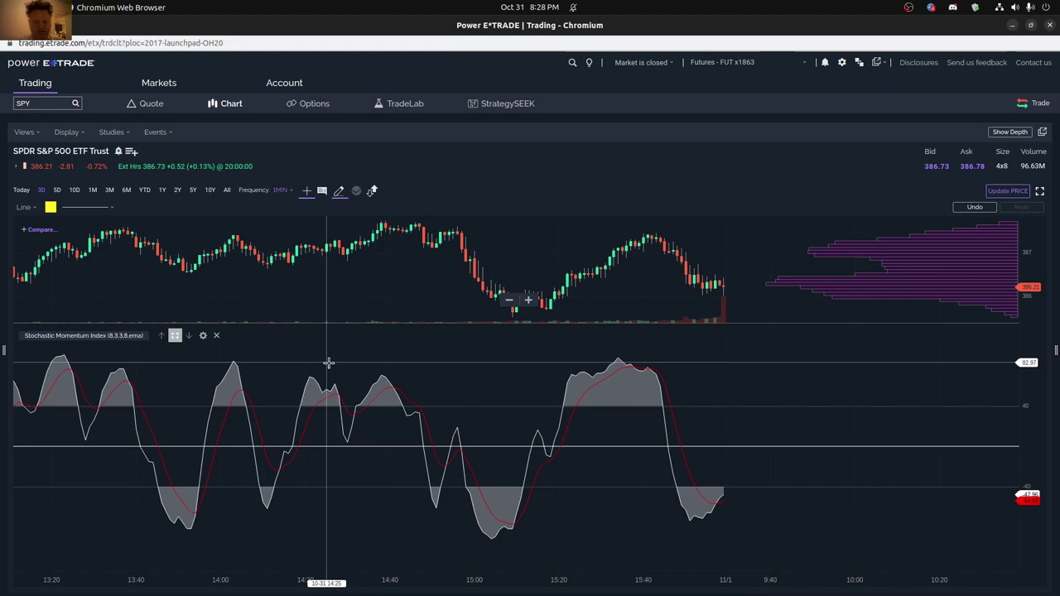
left_click_drag(315, 374, 628, 356)
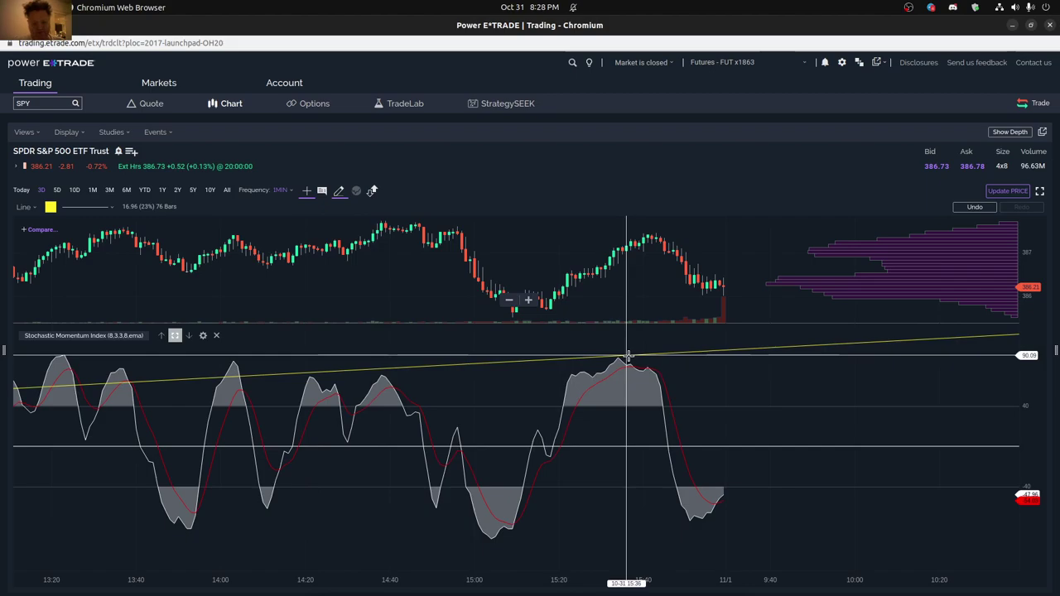
key("Escape")
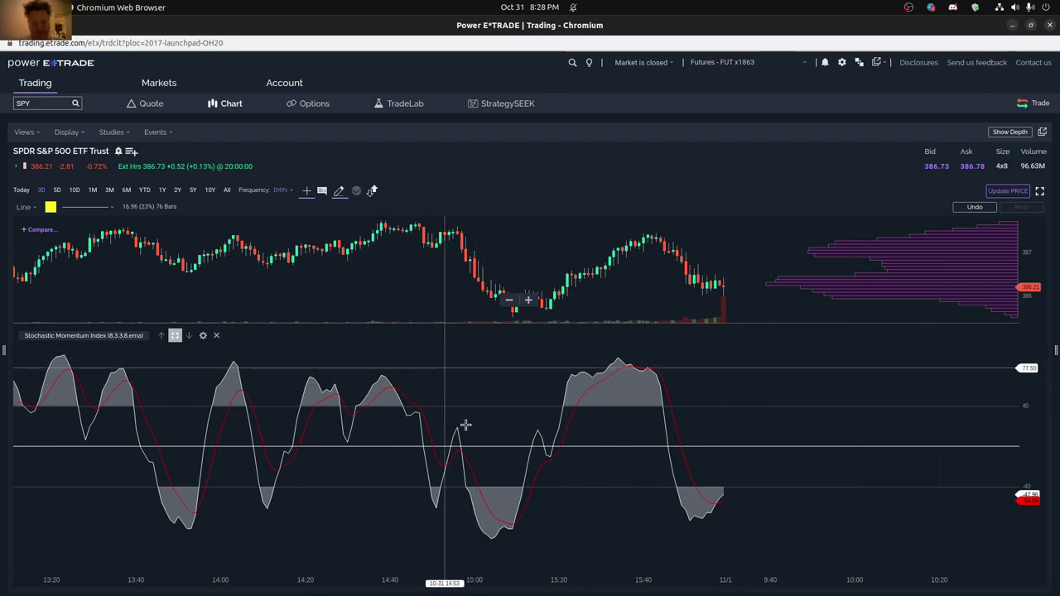
left_click_drag(504, 544, 722, 520)
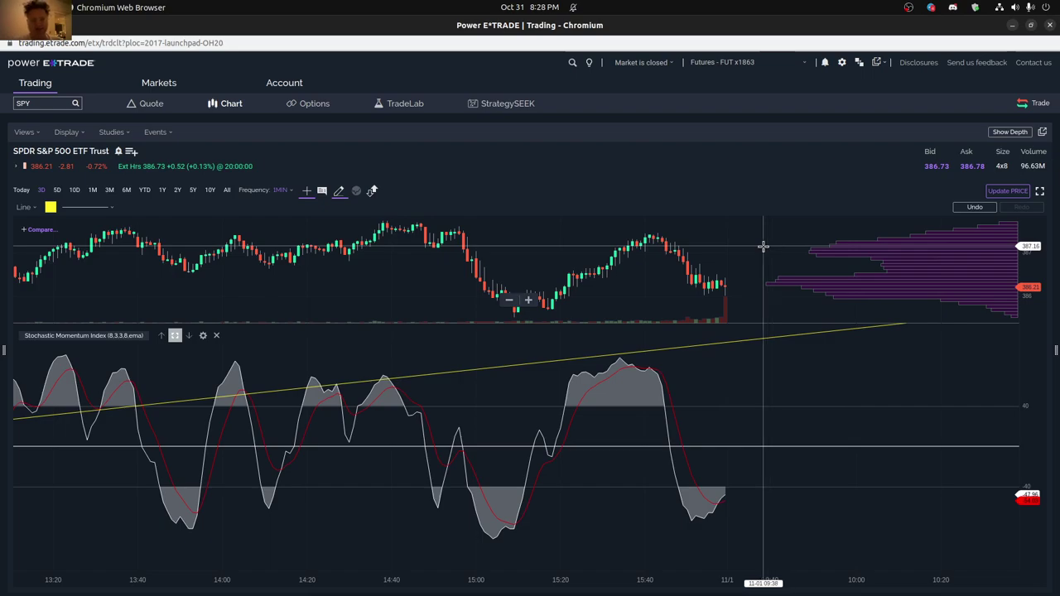
scroll(634, 434, "up", 3)
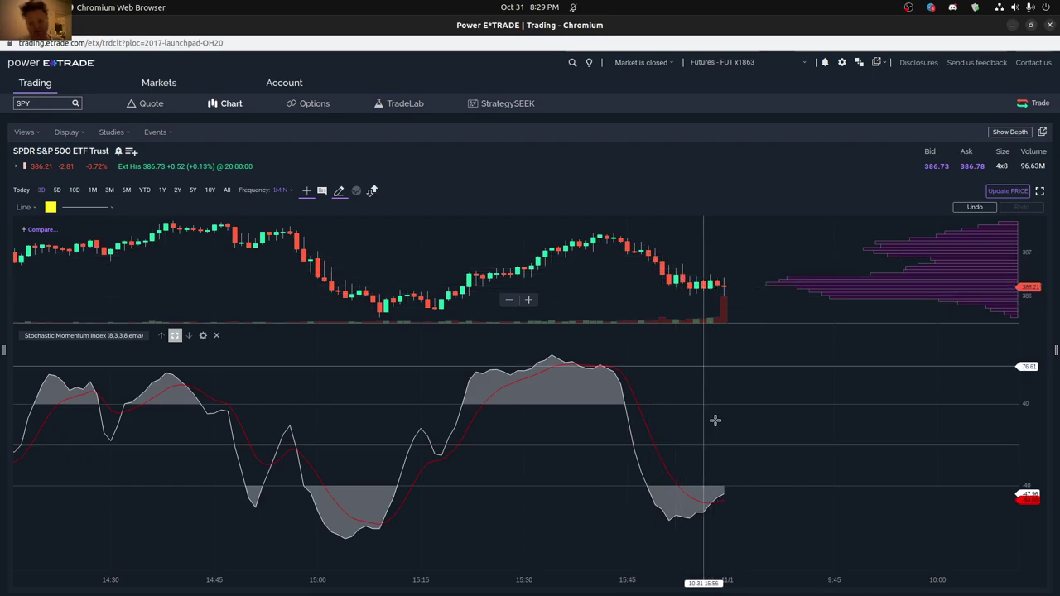
- Expand the Stochastic Momentum Index over the other studies on the 3-day chart
left_click(689, 447)
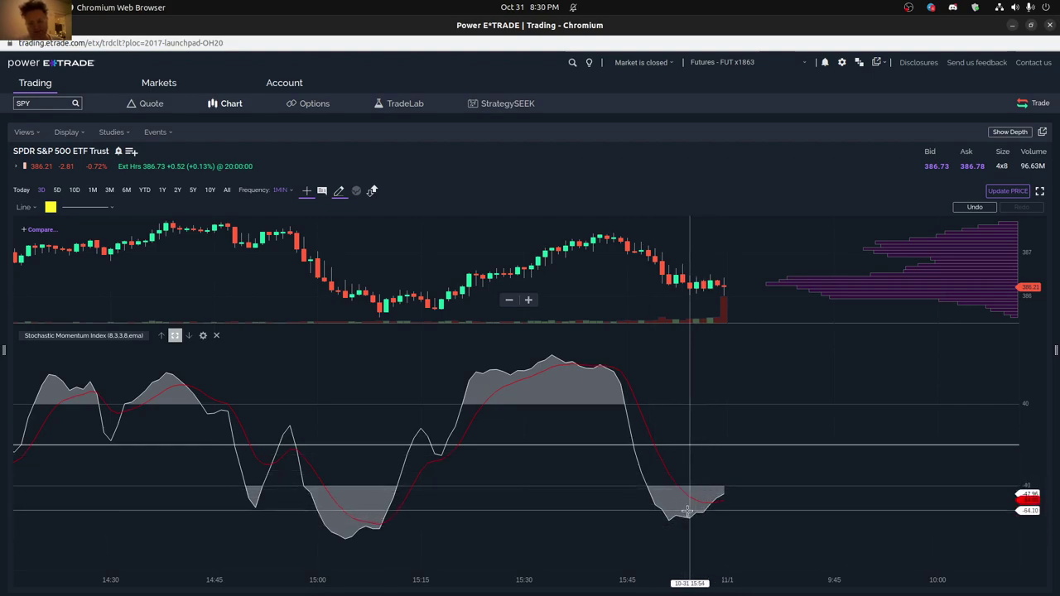
left_click(678, 488)
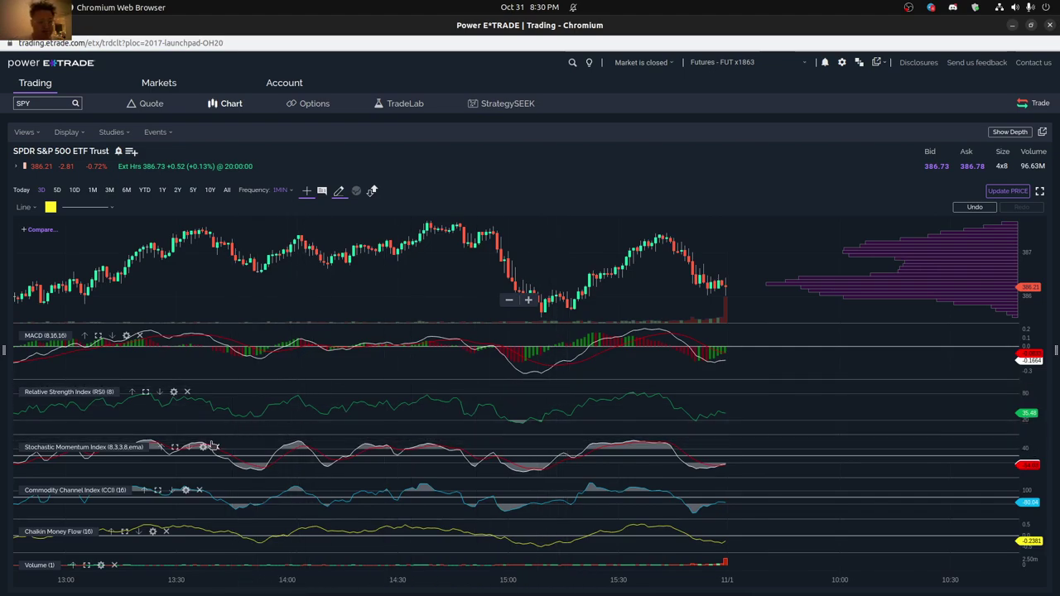
left_click(174, 448)
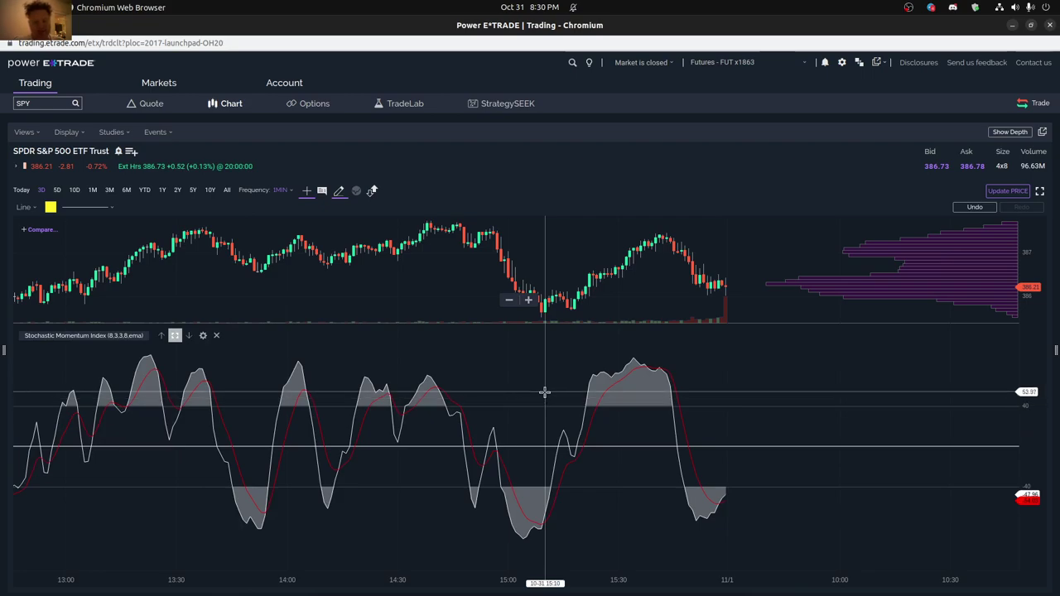
- Examine the latest Stochastic Momentum Index swings on the 3-day chart and on the 5-day chart
scroll(545, 391, "up", 3)
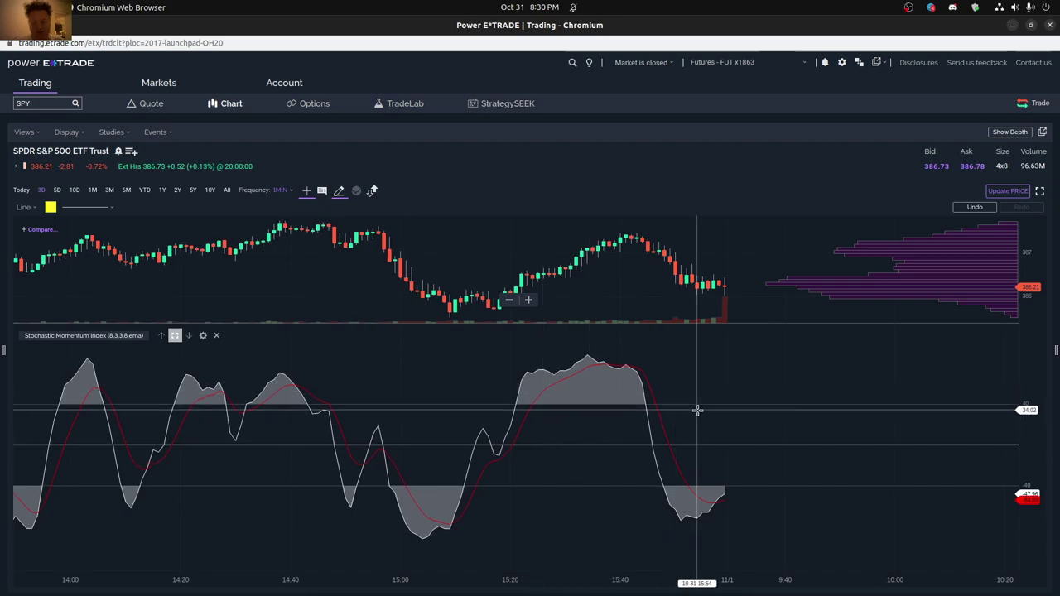
scroll(698, 410, "down", 3)
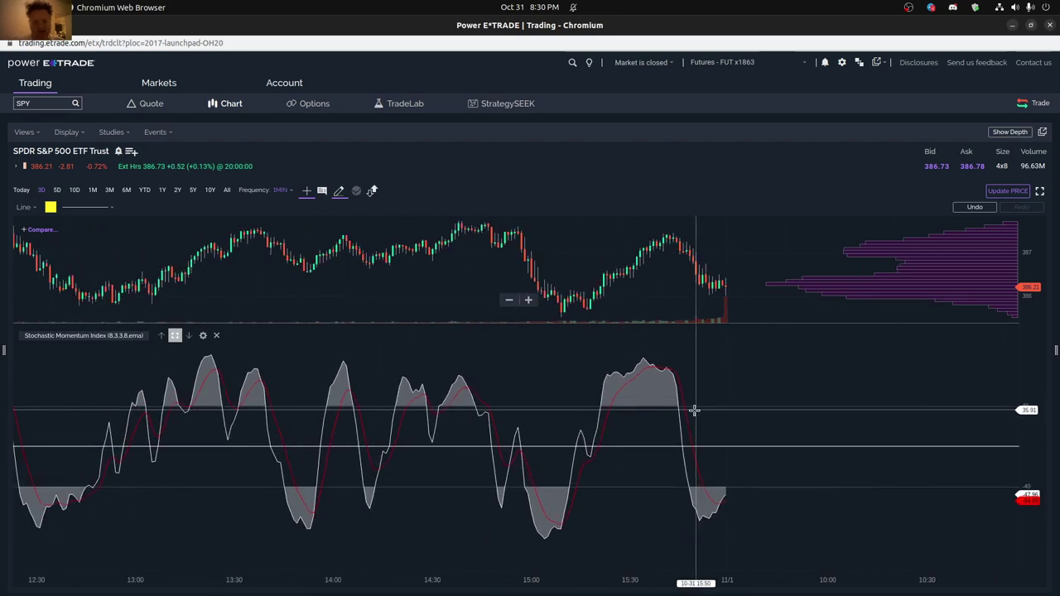
left_click(57, 191)
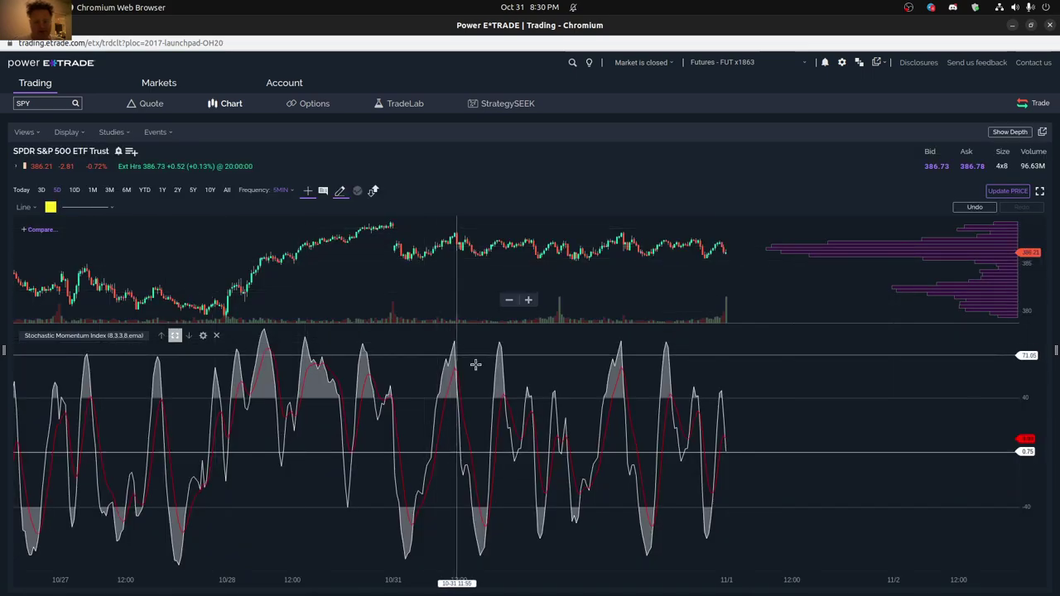
scroll(526, 375, "up", 5)
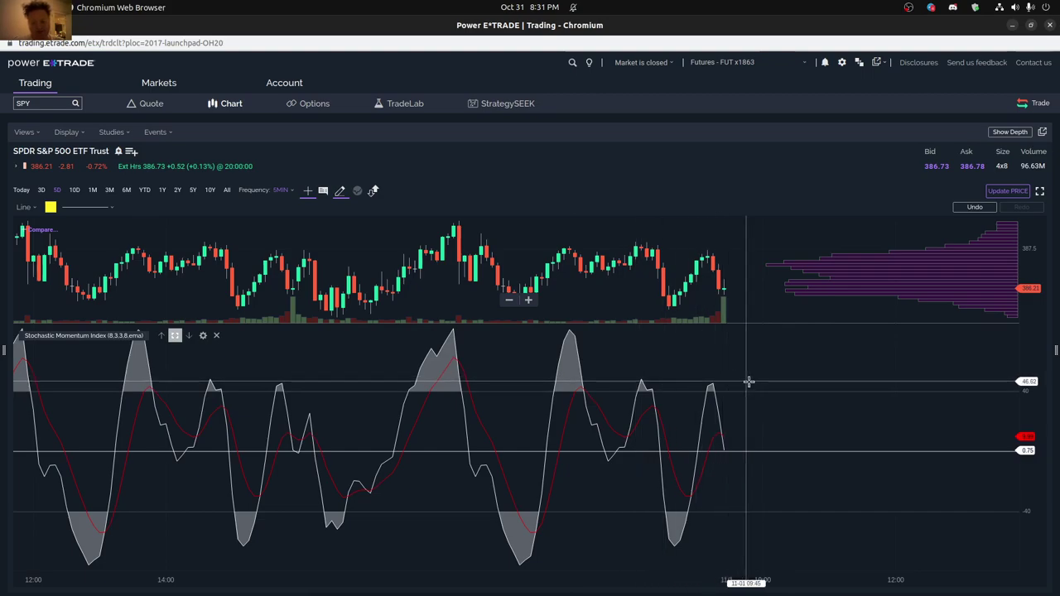
- Switch to the 10-day range and draw a rising line along the Stochastic Momentum Index lows from 10/27 to 10/31
left_click(75, 191)
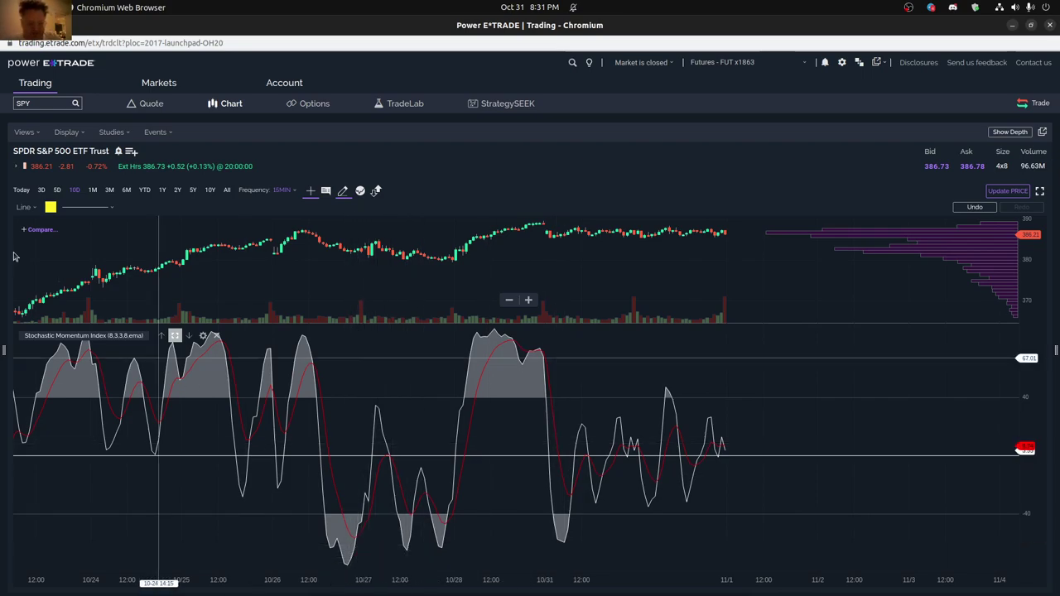
scroll(511, 552, "left", 3)
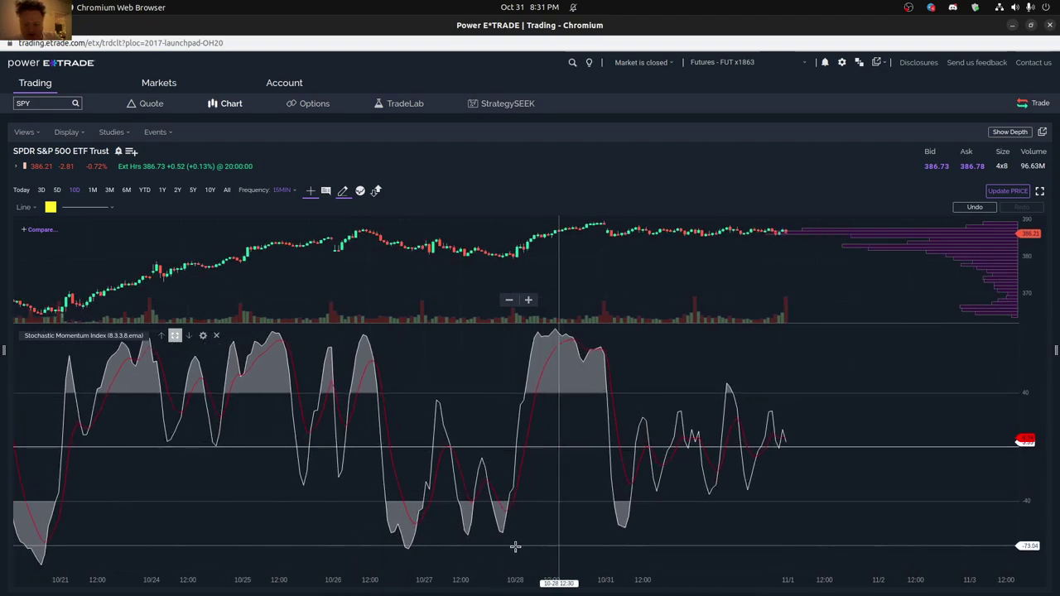
left_click(419, 552)
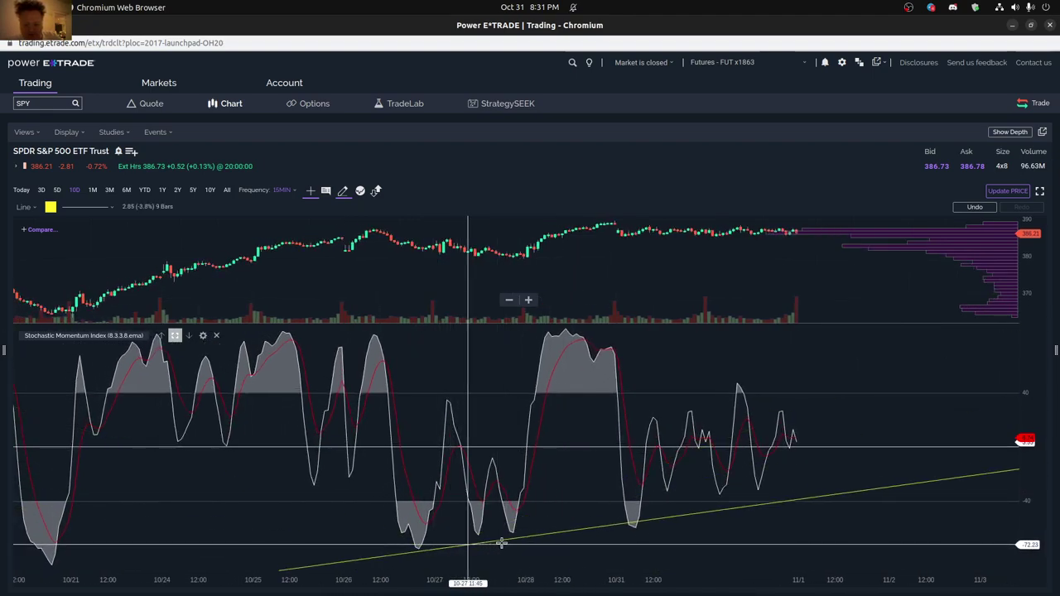
left_click(569, 532)
left_click_drag(717, 535, 522, 538)
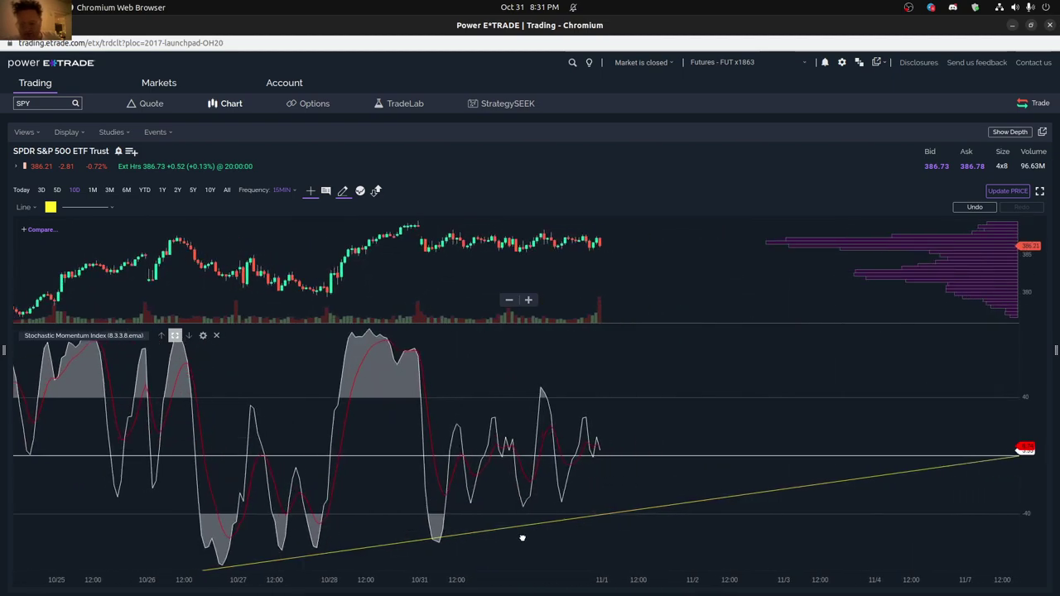
- Draw a descending line from the 10/28 Stochastic Momentum Index peak along the 10/31 high, spanning about 29 points and 38 bars
left_click(357, 331)
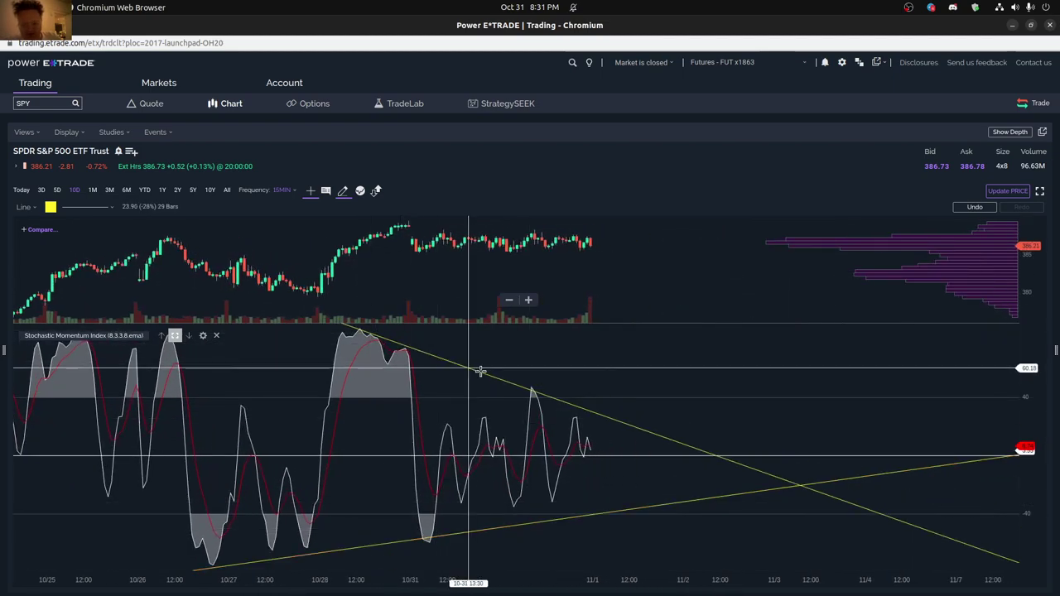
left_click(500, 376)
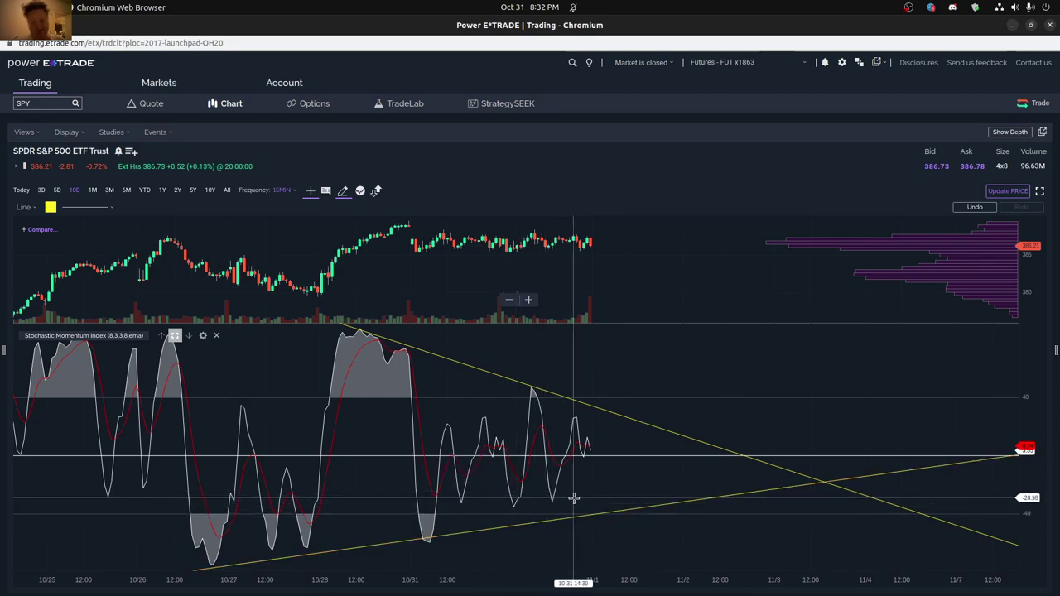
mouse_move(535, 390)
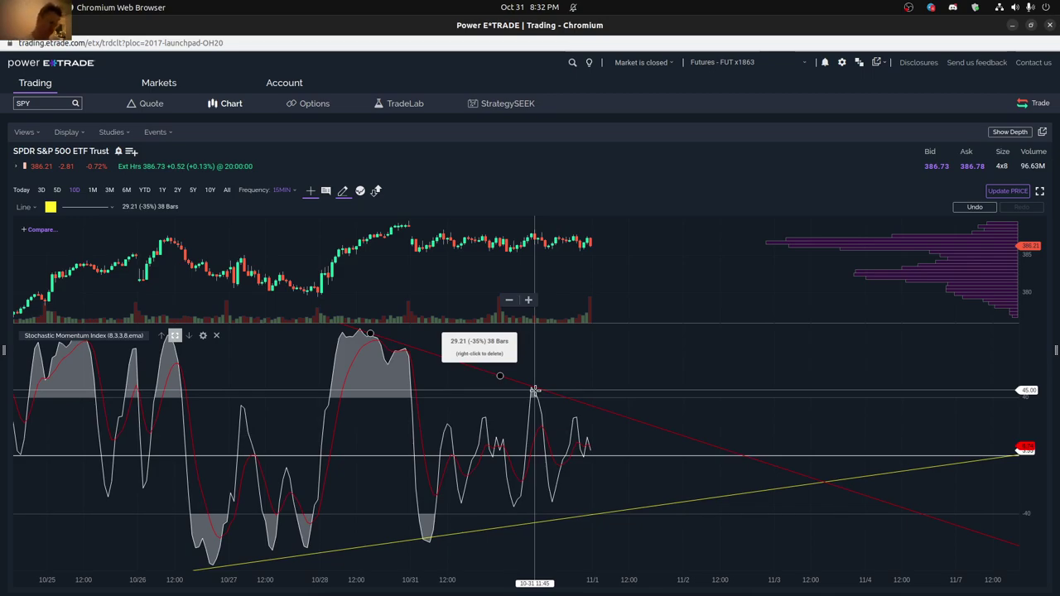
- Switch the chart to the 1-month range and delete both trendlines from the Stochastic Momentum Index
left_click(94, 191)
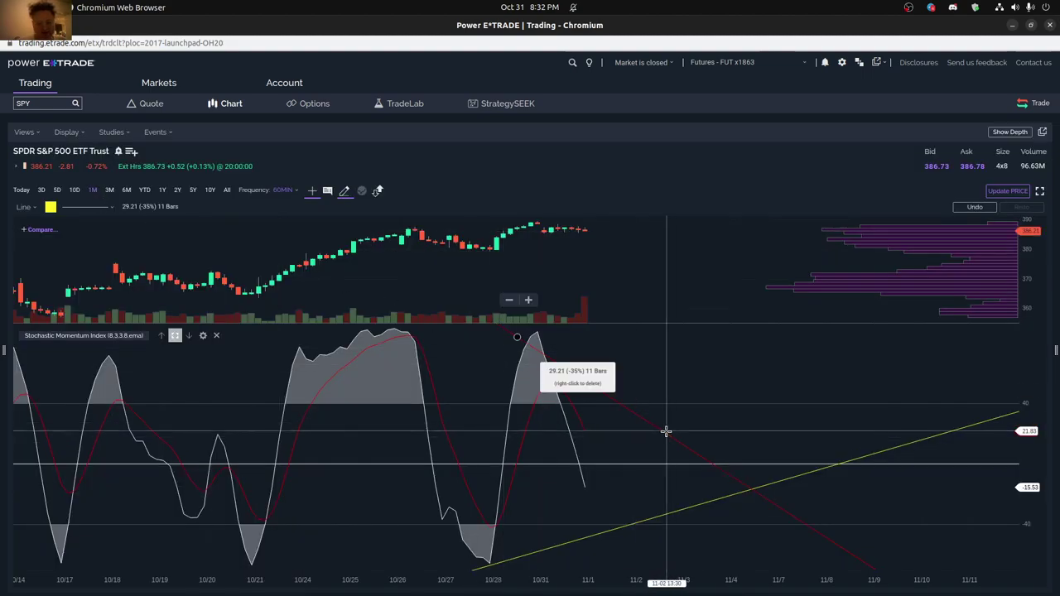
key("Delete")
key("Delete")
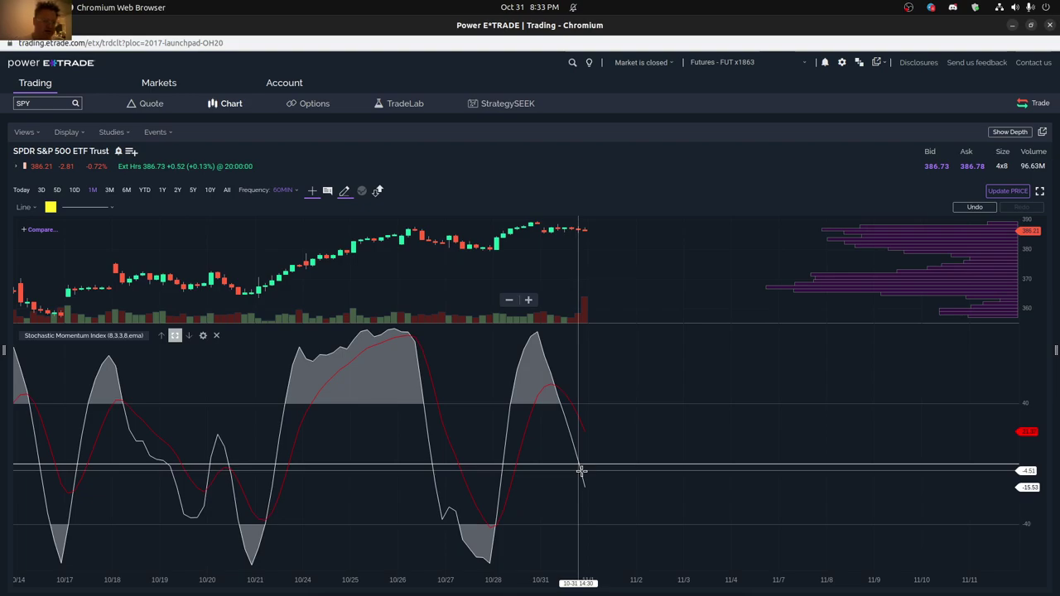
mouse_move(2, 485)
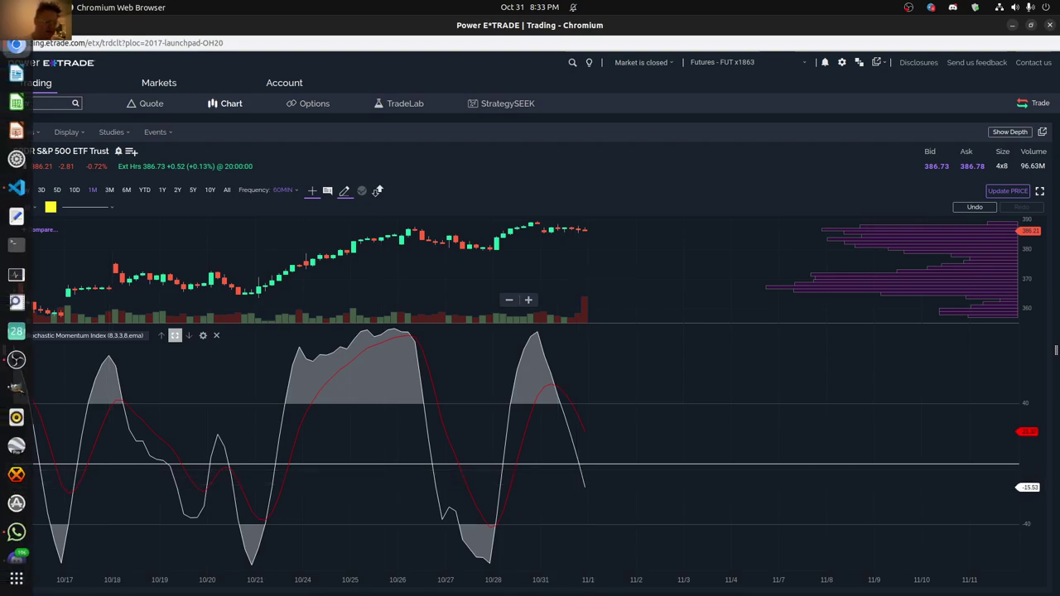